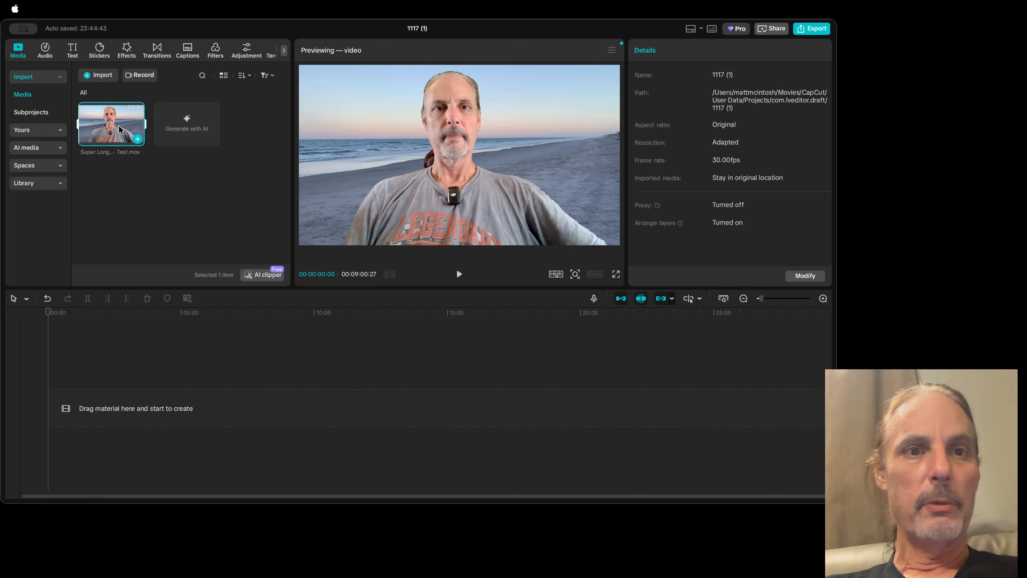
Step: Place the Super Long form test video on the timeline and split it at 00:00:51:13
left_click_drag(122, 128, 153, 401)
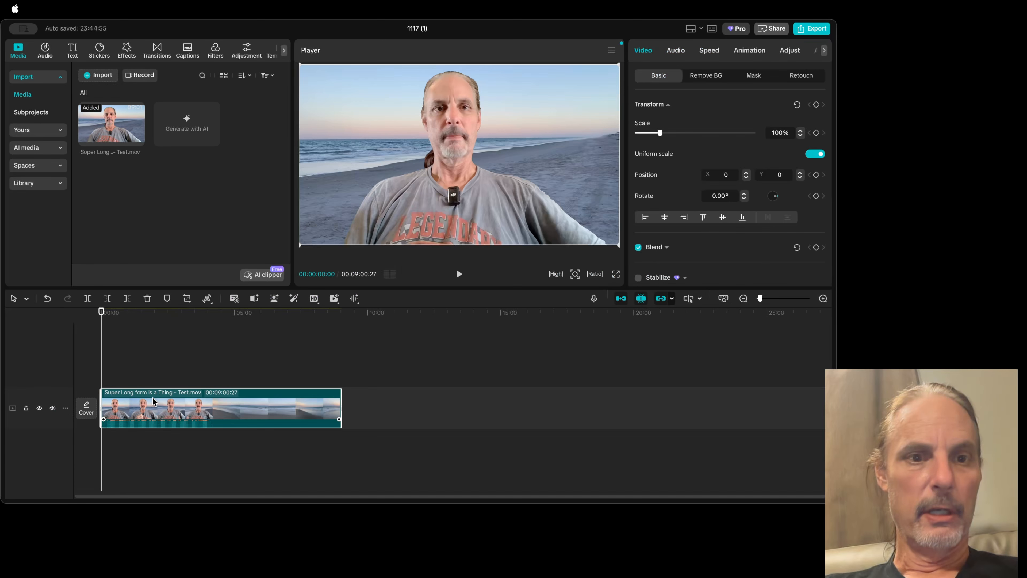
left_click_drag(101, 313, 125, 317)
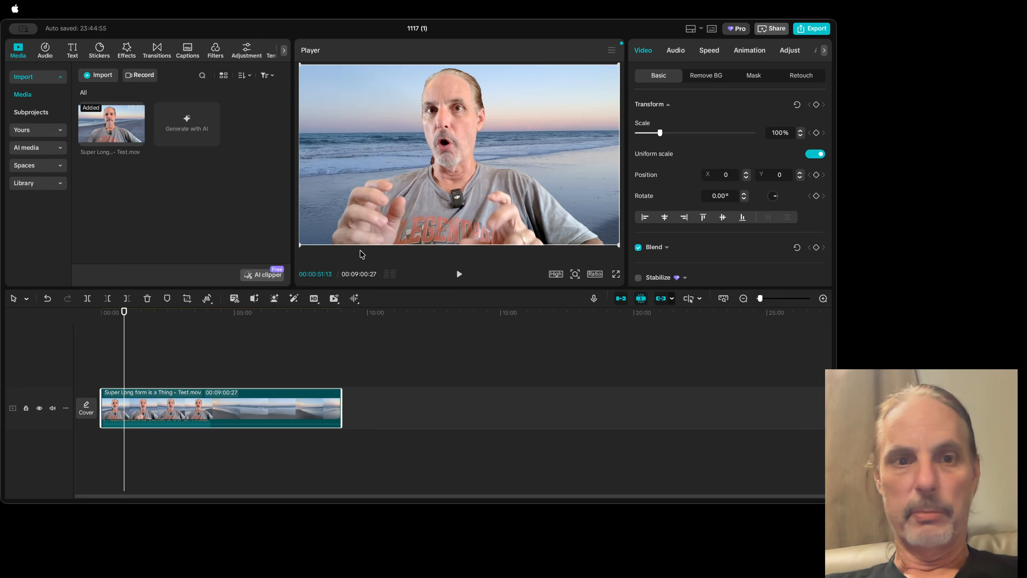
left_click(136, 395)
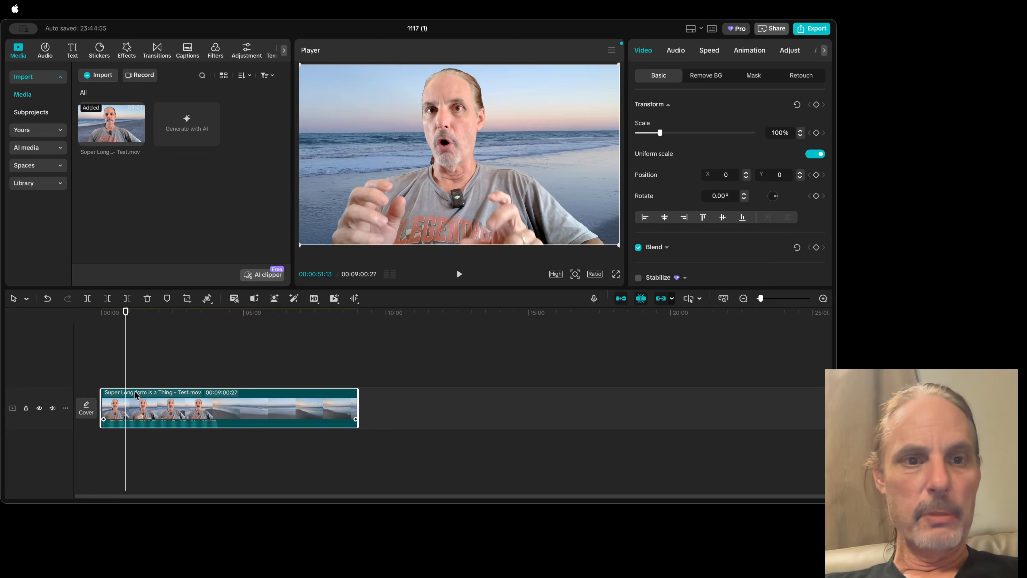
scroll(137, 395, "up", 8)
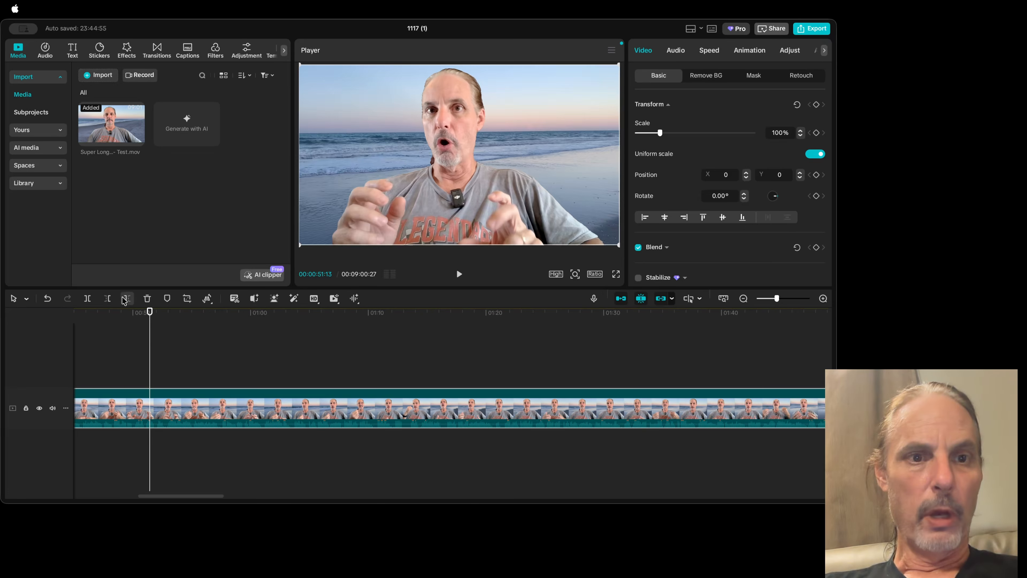
left_click(87, 299)
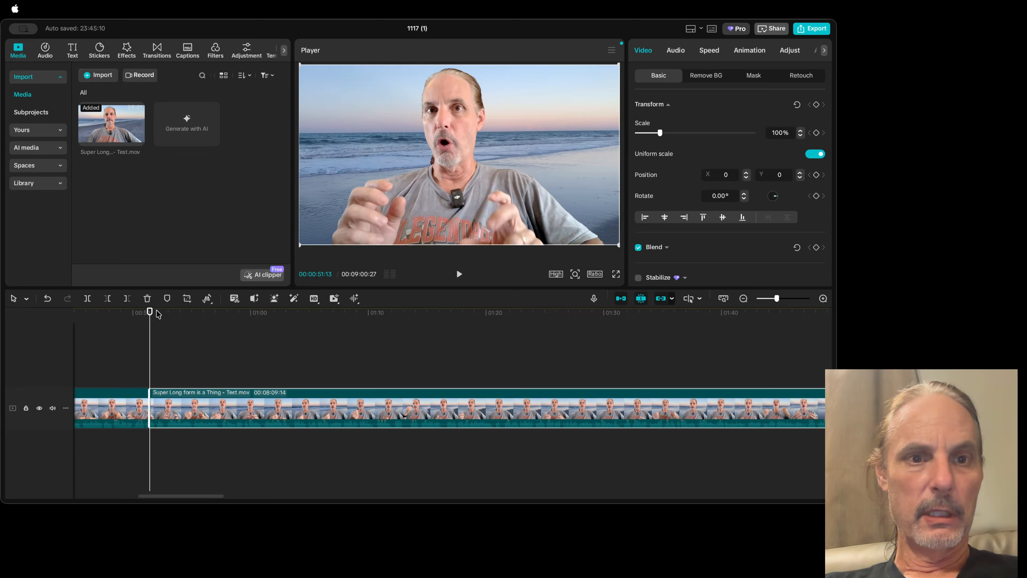
Step: Split the video again at 00:00:51:29 to isolate a 16-frame segment
left_click_drag(150, 312, 156, 312)
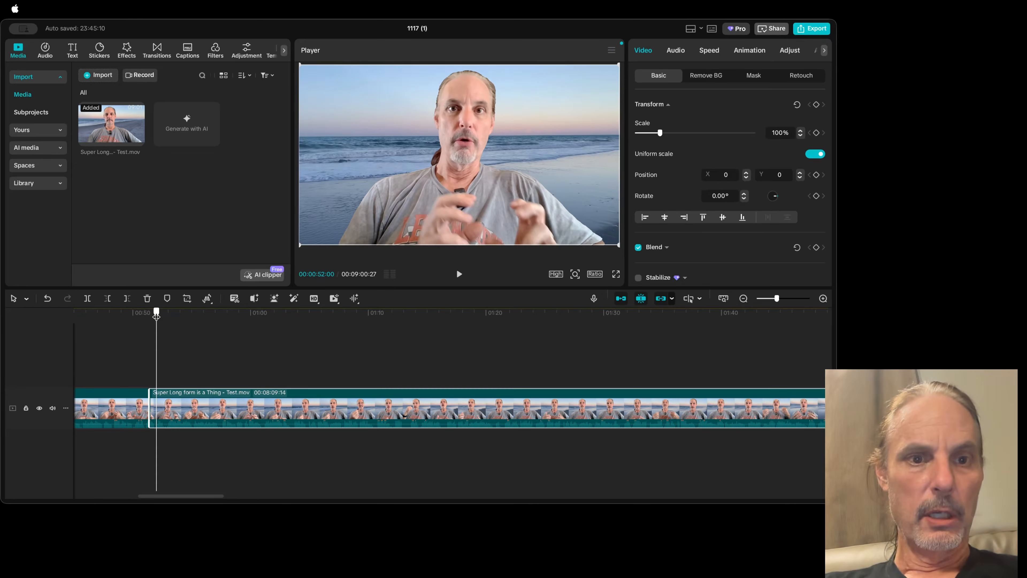
left_click(87, 298)
key("super+equal")
key("super+equal")
key("super+equal")
key("super+equal")
key("super+equal")
key("super+equal")
key("super+equal")
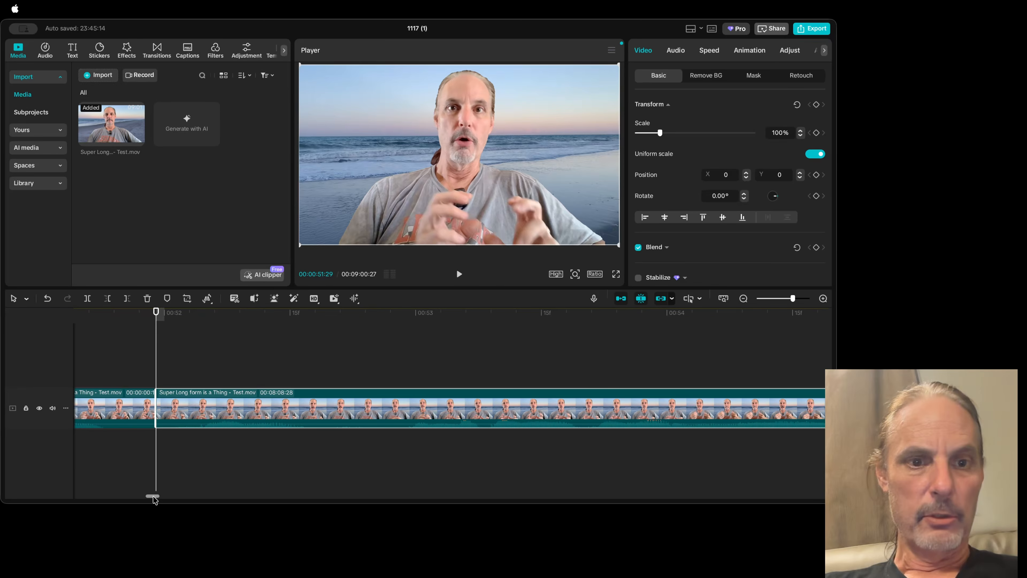
left_click_drag(154, 499, 152, 497)
key("super+equal")
key("super+equal")
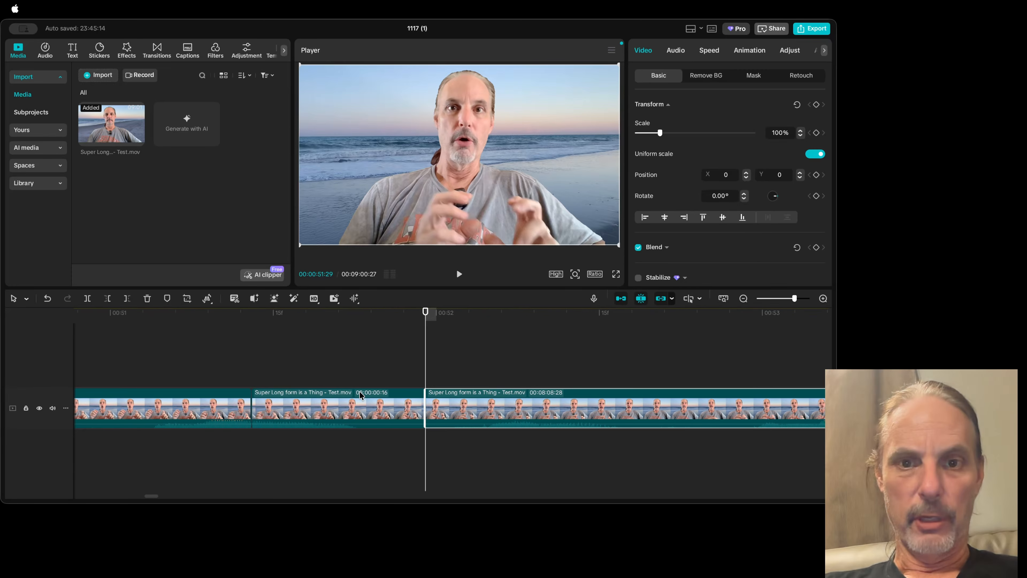
Step: Duplicate the short middle segment onto a track directly above it, starting at 00:00:51:13
left_click_drag(282, 323, 316, 321)
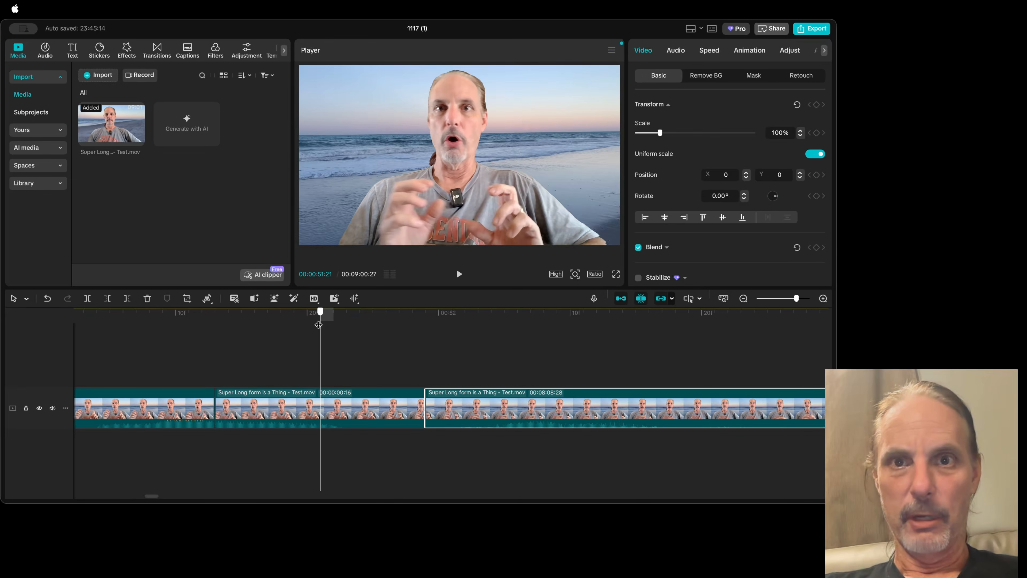
left_click_drag(318, 325, 243, 322)
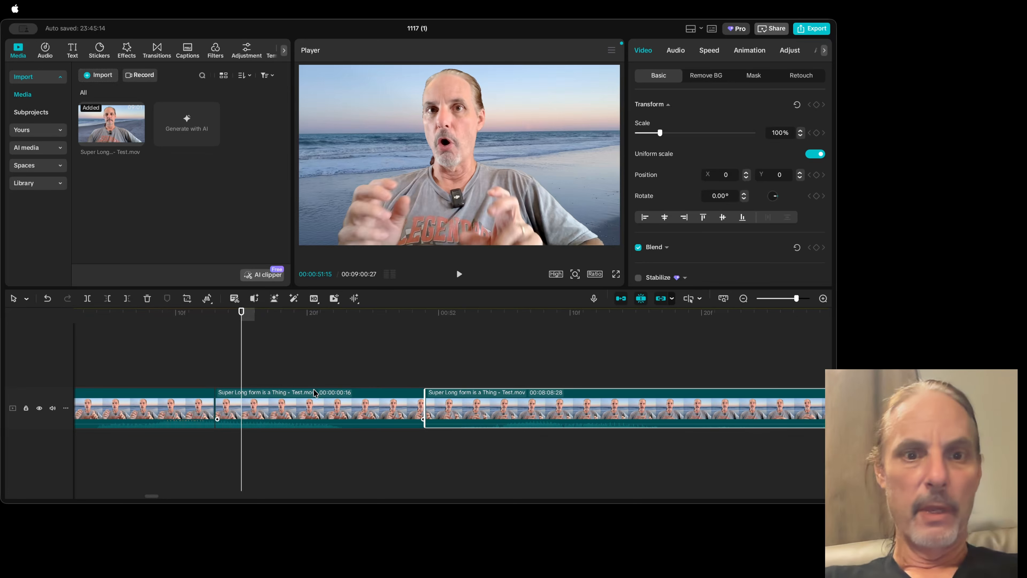
left_click(301, 414)
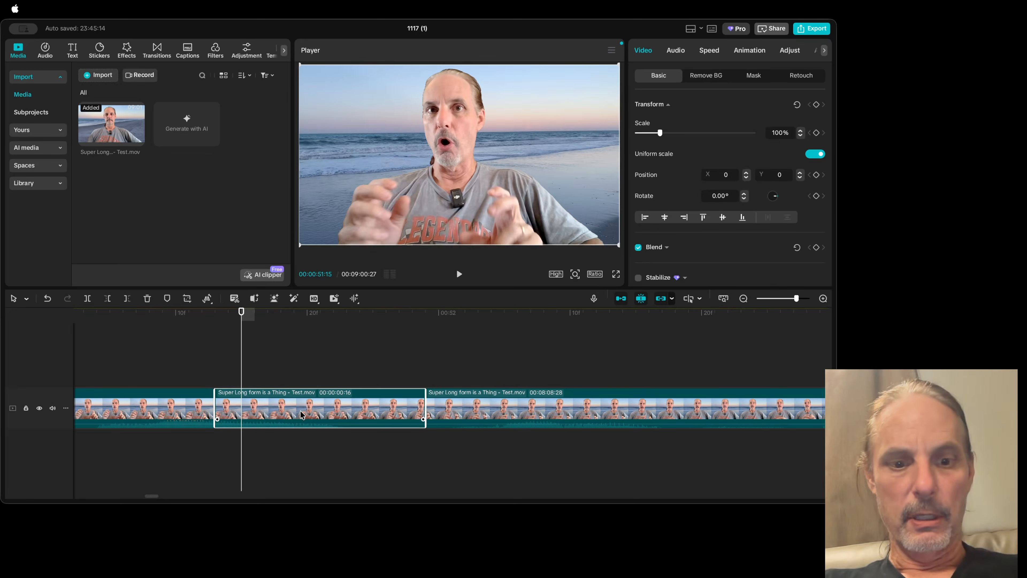
left_click(215, 319)
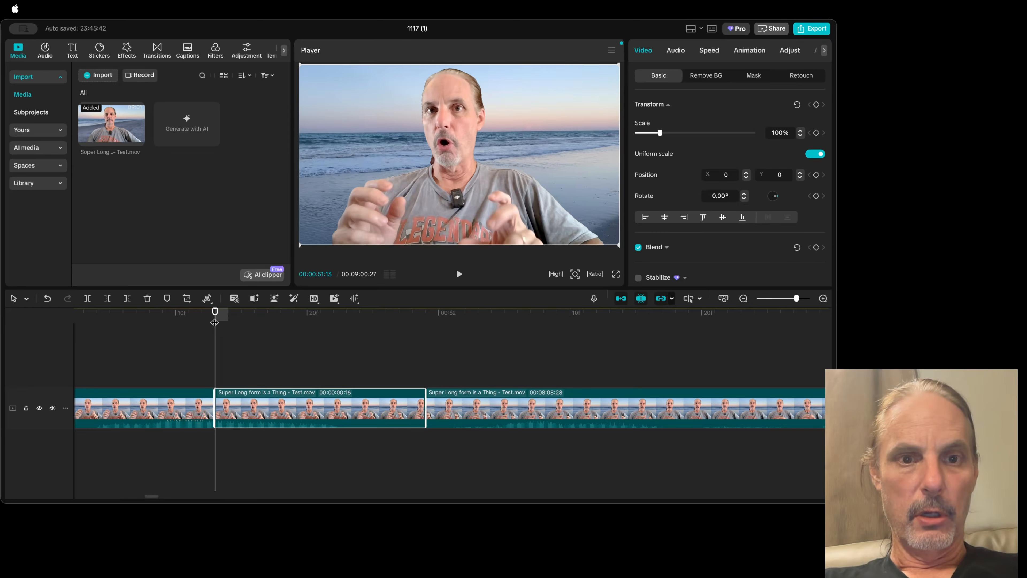
key("super+v")
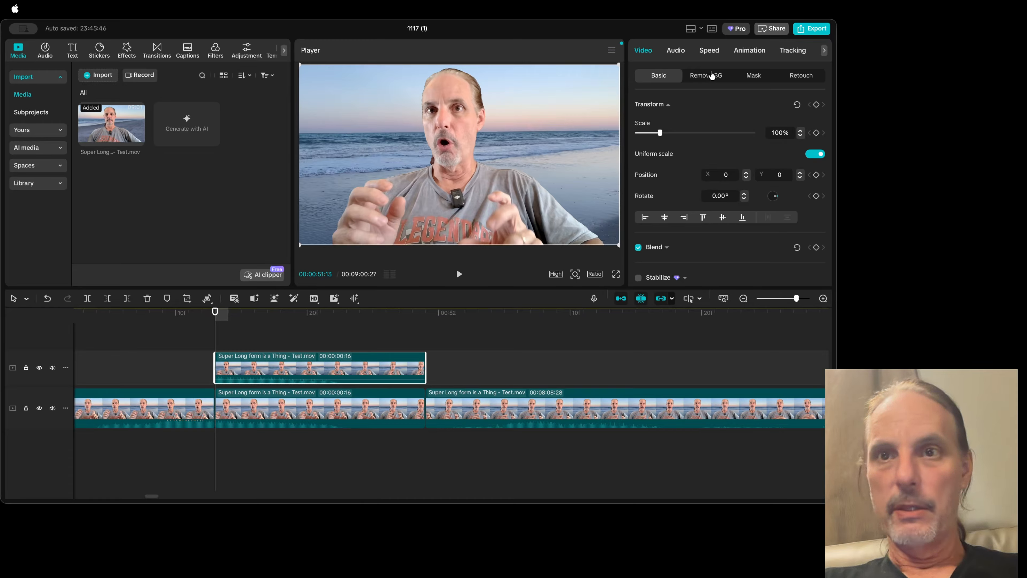
Step: Apply automatic background removal to the duplicated segment on the upper track
left_click(679, 51)
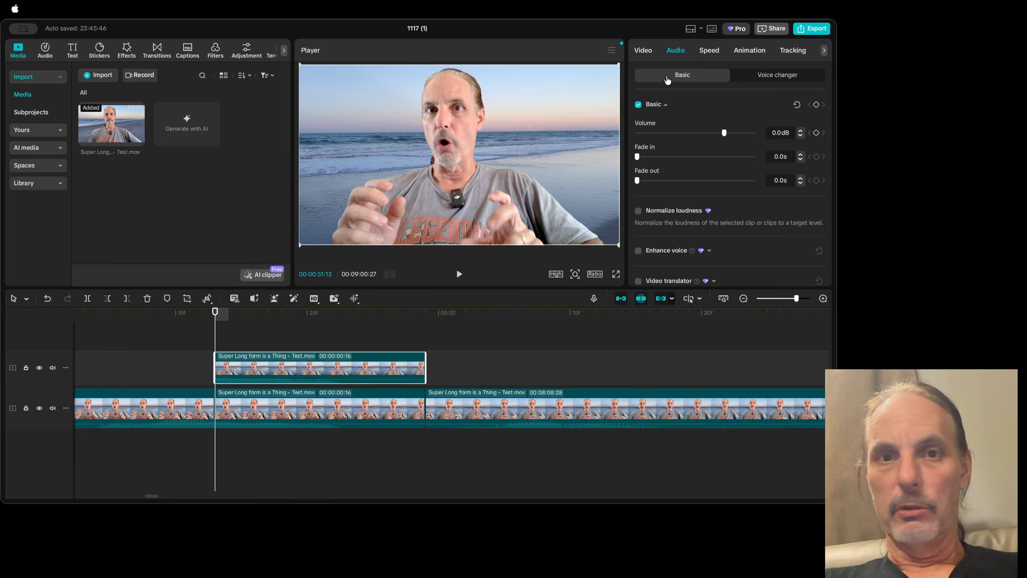
left_click(238, 317)
left_click(235, 320)
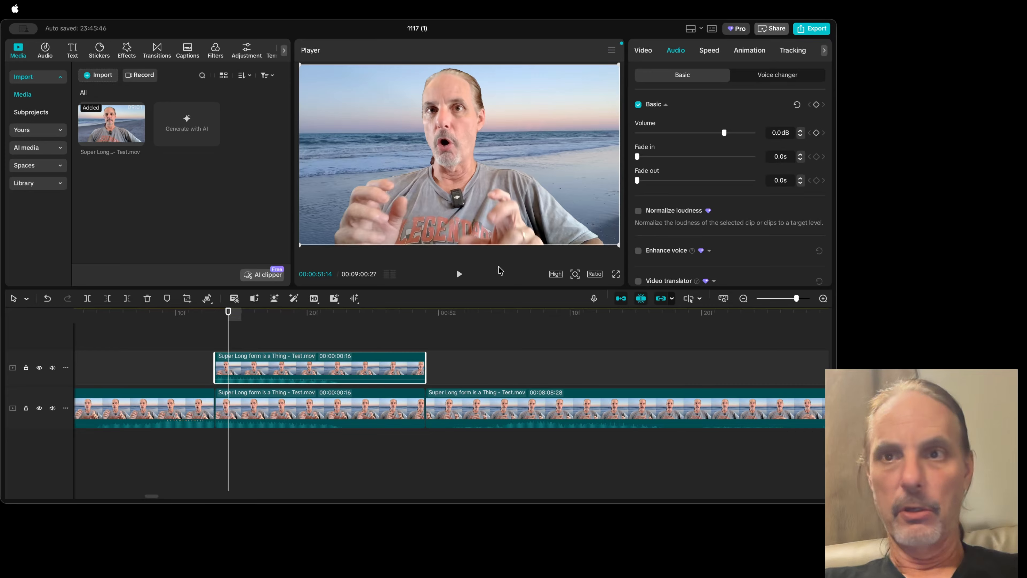
left_click(648, 55)
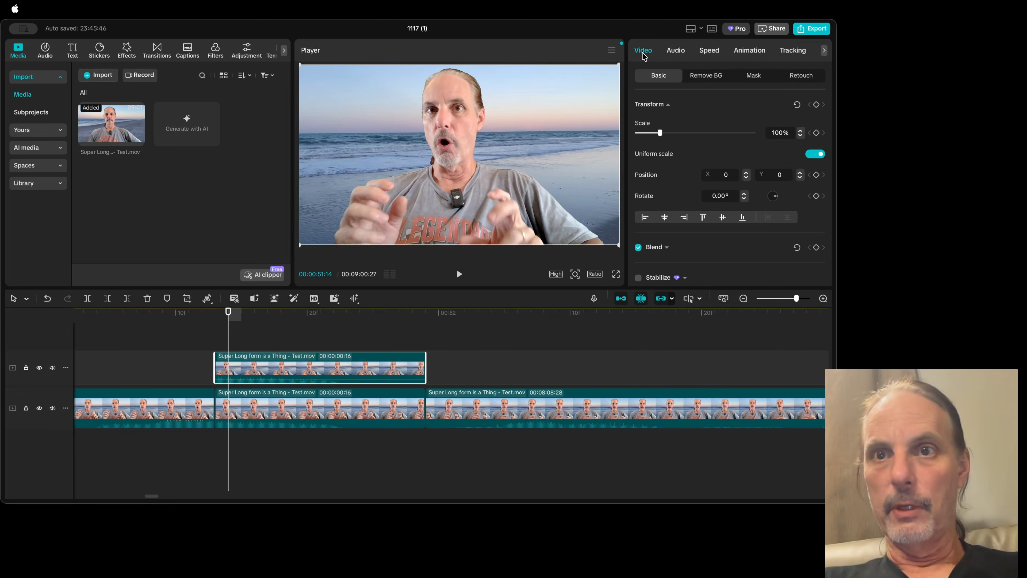
left_click(701, 80)
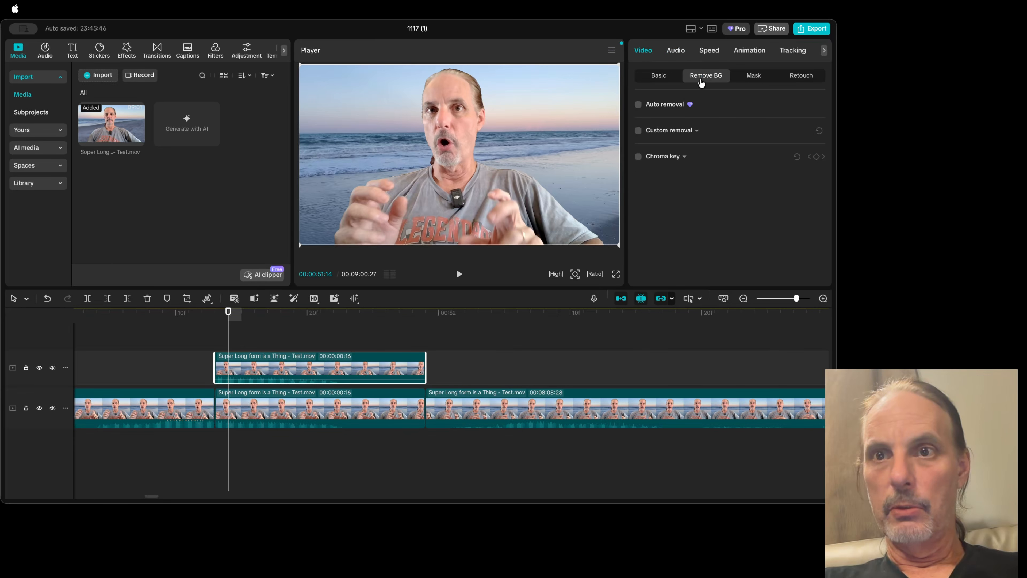
left_click(639, 105)
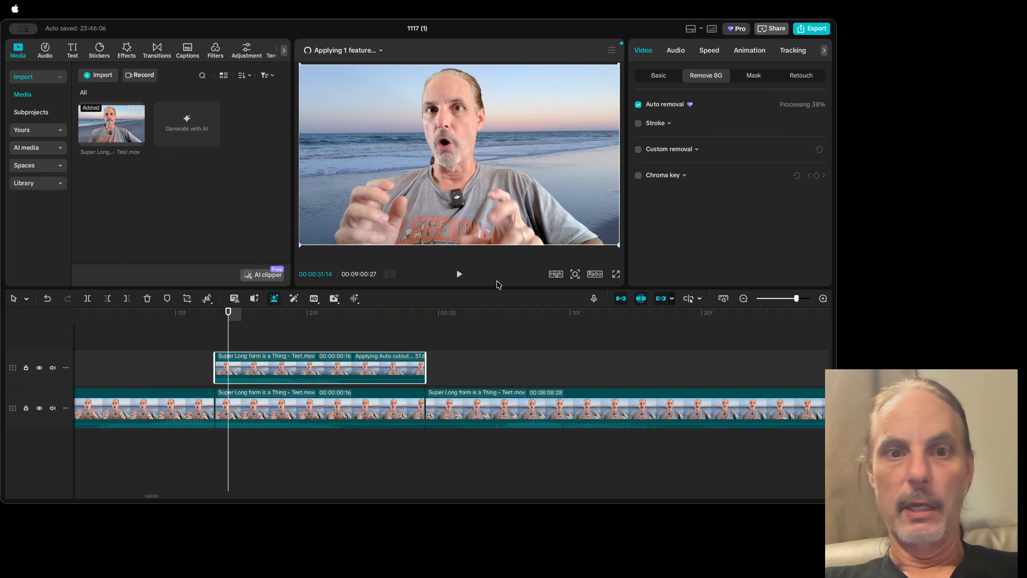
Step: Check the cutout by hiding the main video track and showing it again
left_click(316, 396)
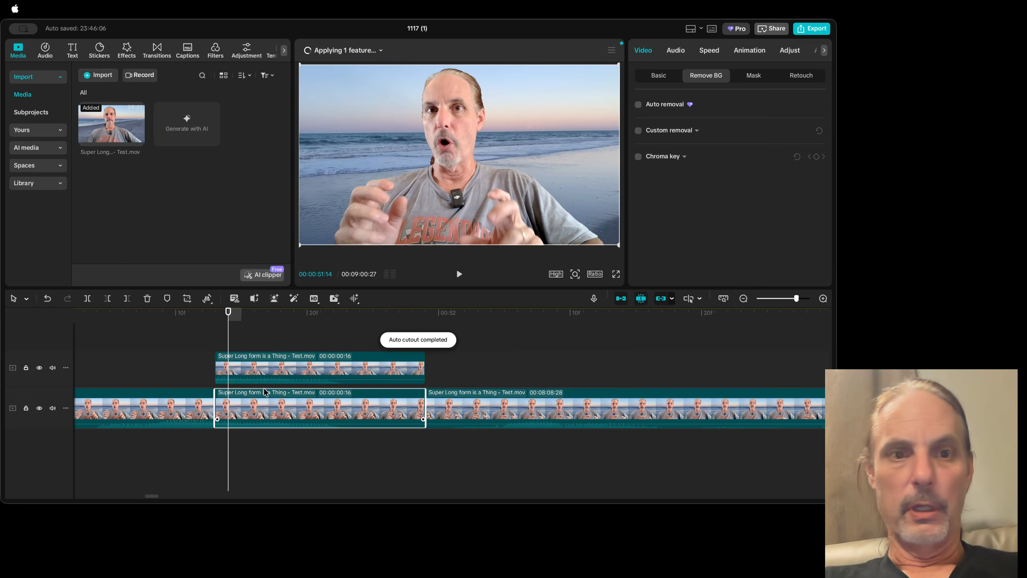
left_click(39, 409)
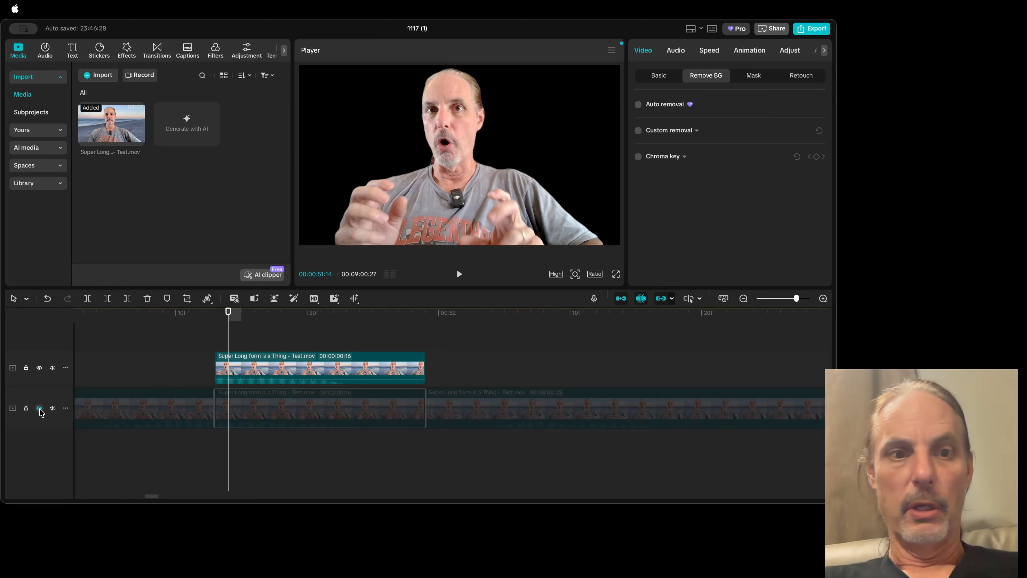
left_click(39, 409)
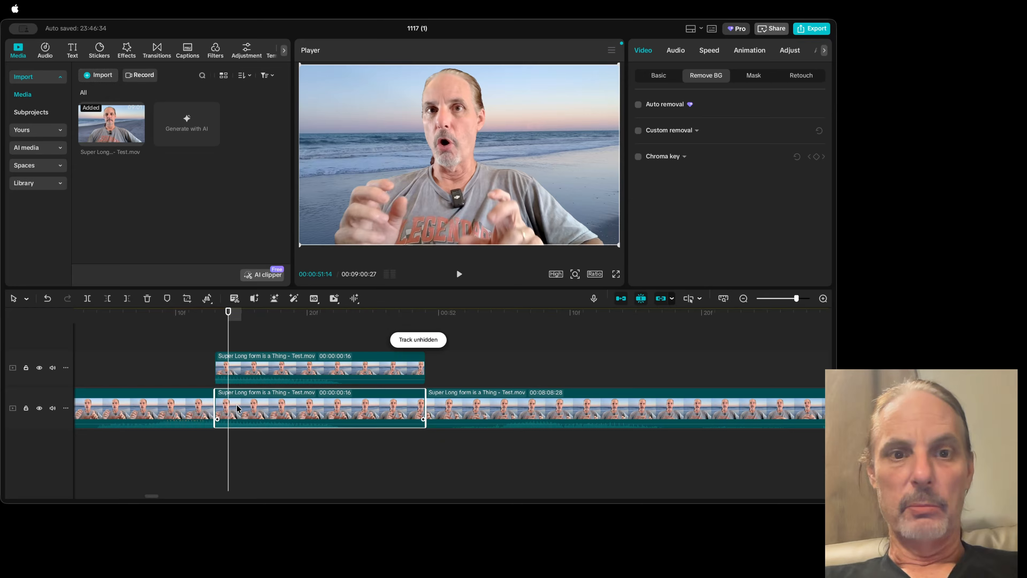
Step: Add a default text clip to the timeline at 00:00:51:14
left_click(250, 371)
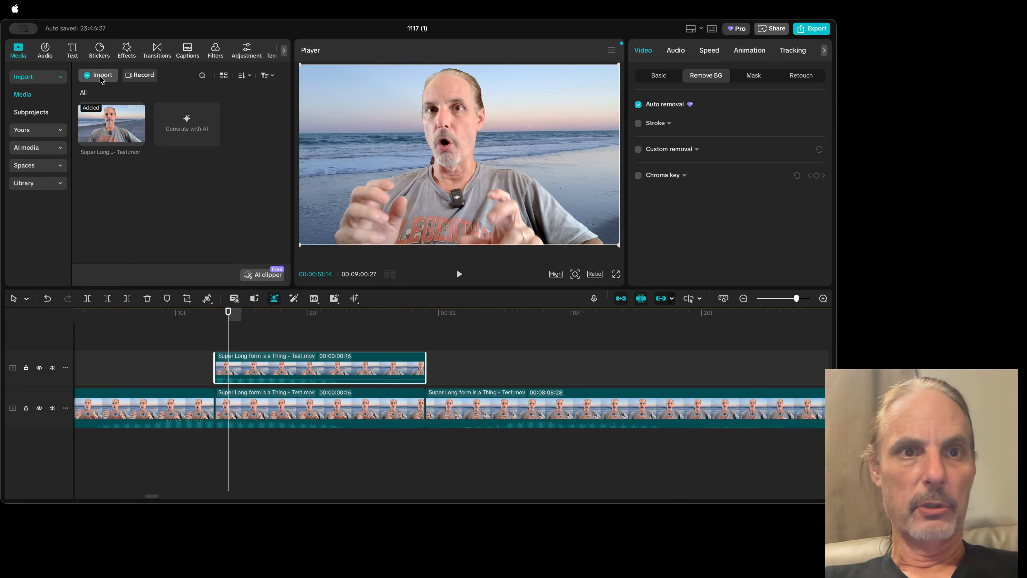
left_click(71, 51)
left_click(113, 106)
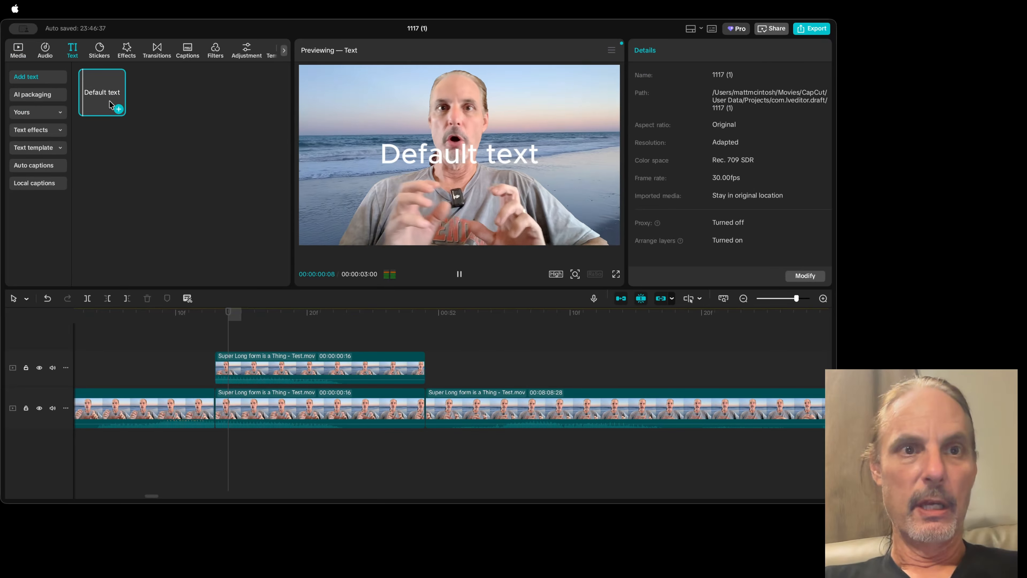
left_click(117, 109)
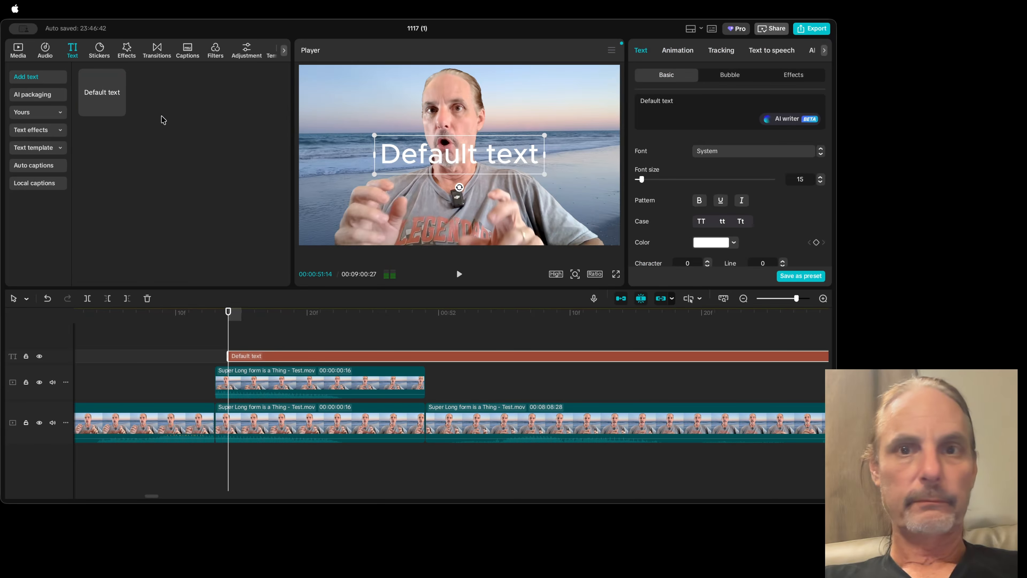
Step: Replace the default text with "WOW REALLY?", leaving a wide gap of several spaces between the words
double_click(441, 168)
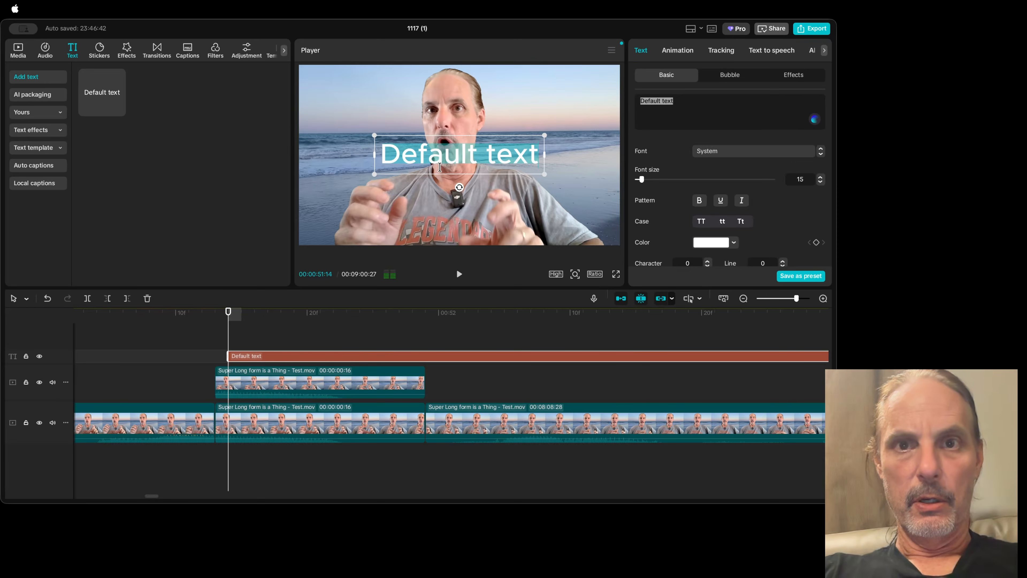
type("WOW   ")
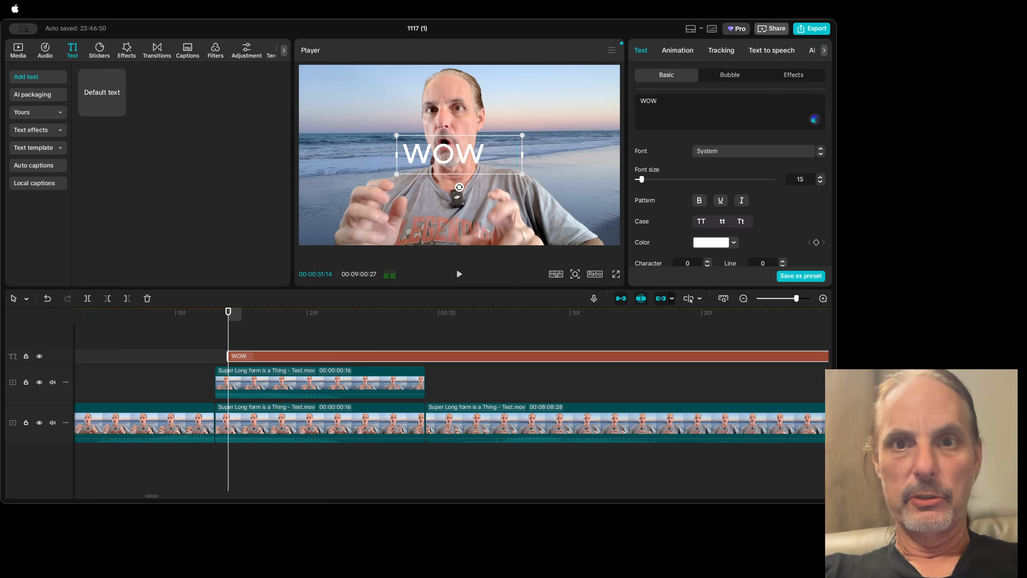
type(" REALLY?>")
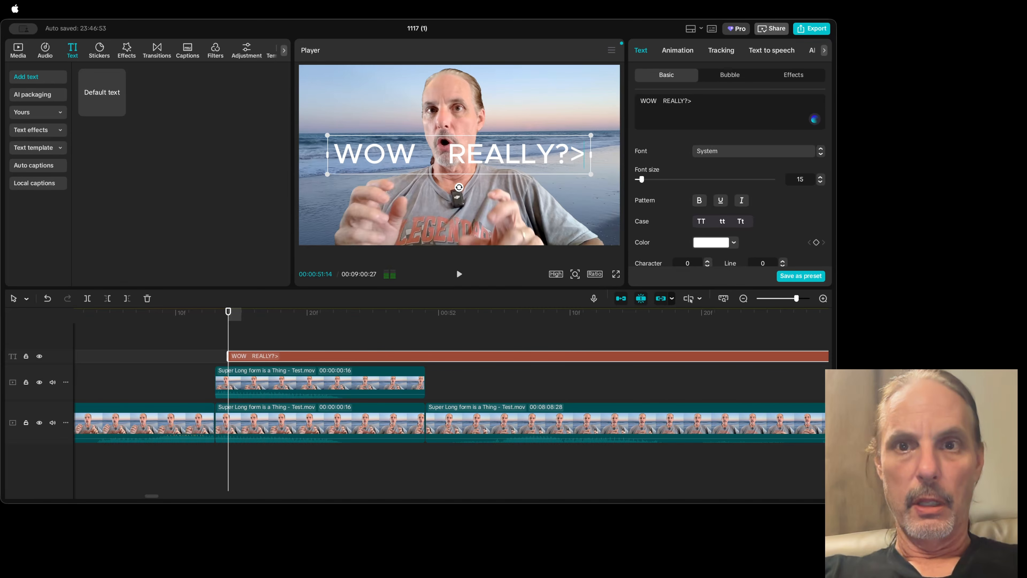
key("BackSpace")
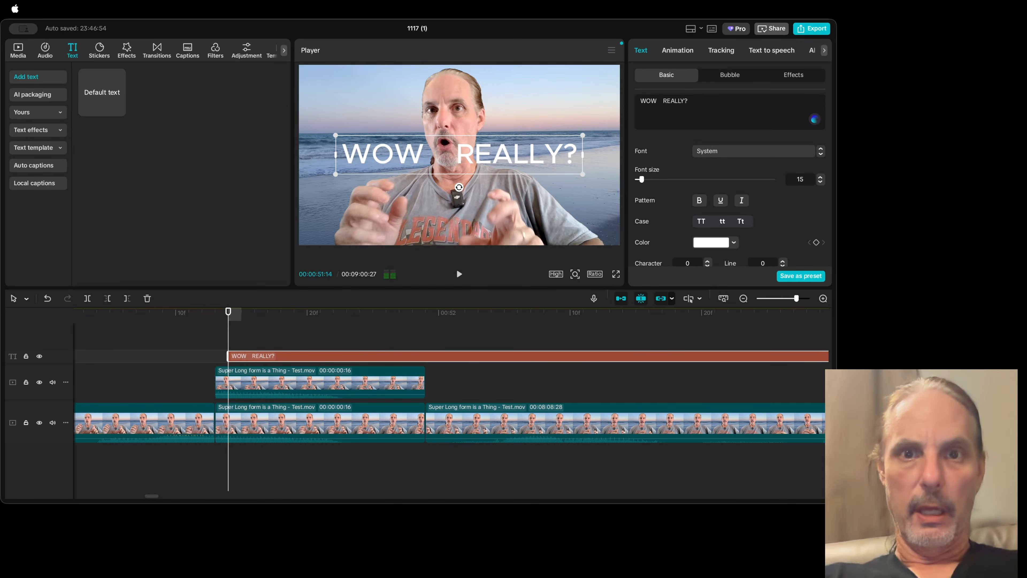
Step: Set the title's font to Eveleth and enlarge it to 137% so it nearly spans the frame
left_click(739, 156)
left_click(738, 153)
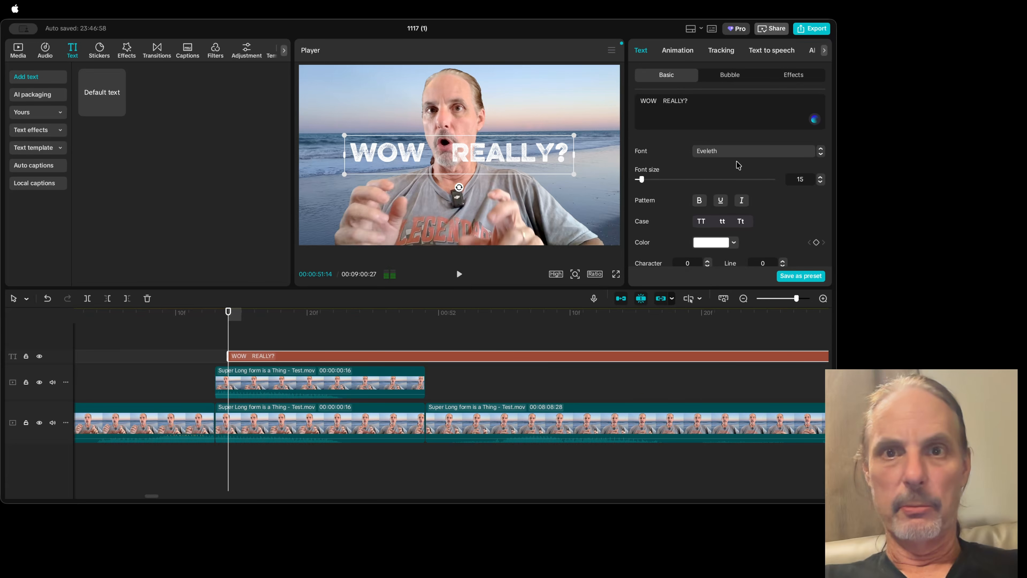
left_click_drag(579, 181, 628, 218)
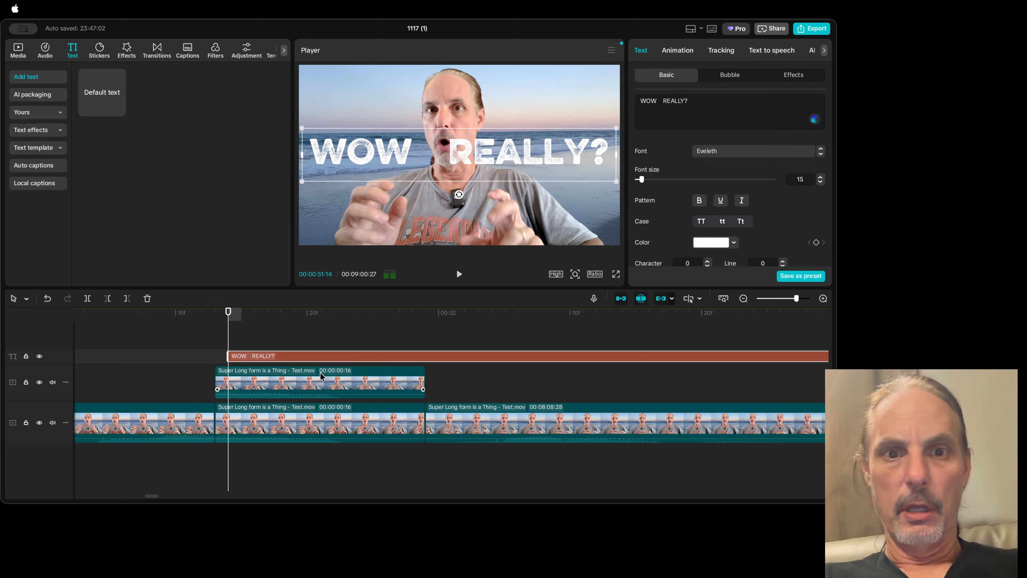
Step: Align the title clip's start with the cutout segment and apply the red preset style with a white outline
left_click_drag(310, 360, 296, 360)
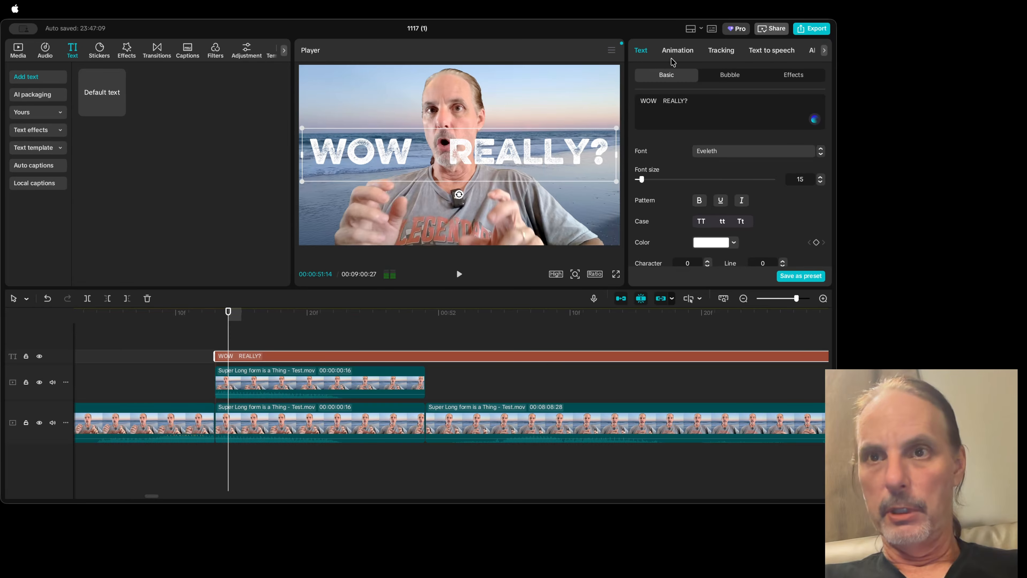
scroll(804, 226, "down", 5)
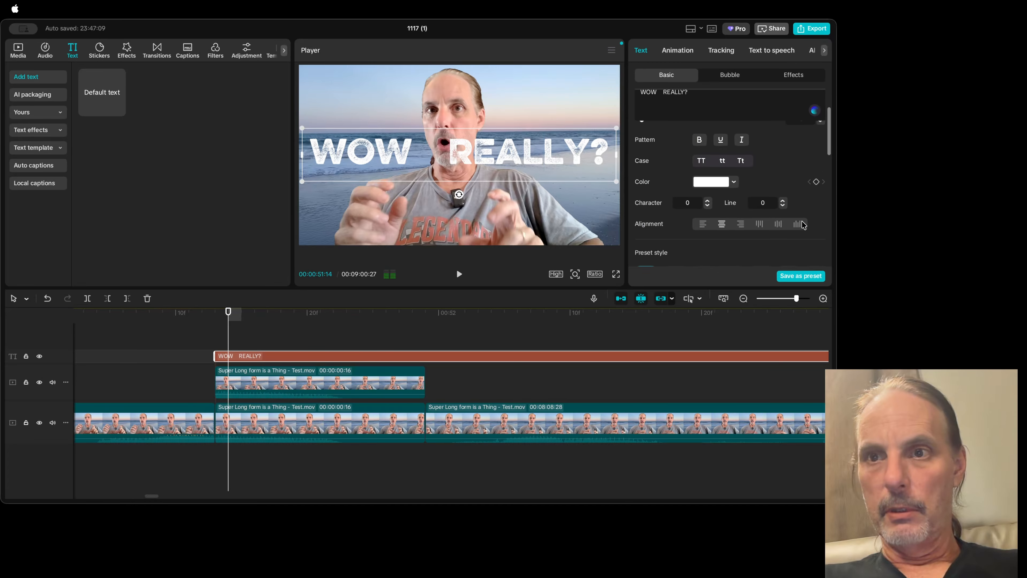
left_click(791, 207)
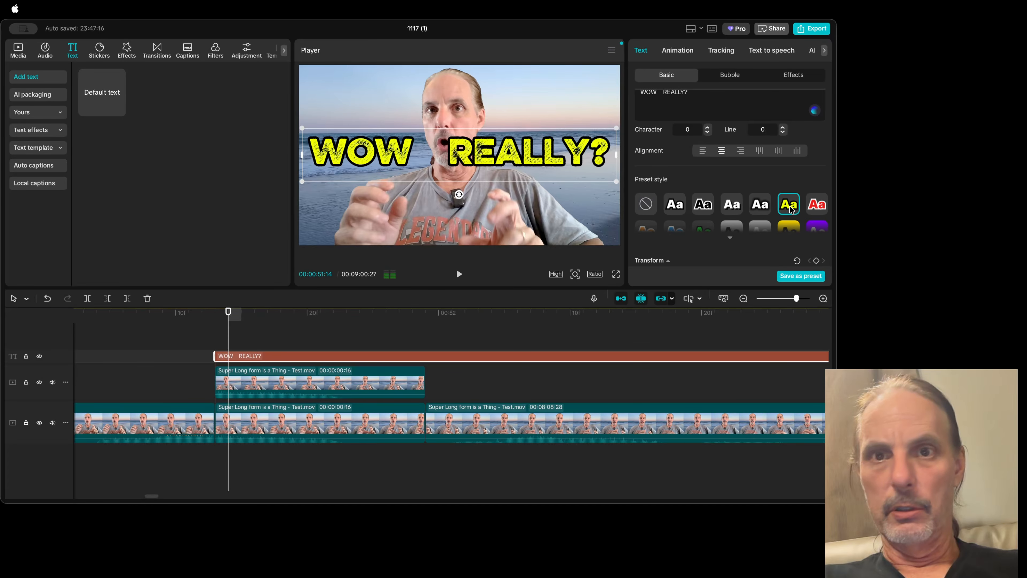
left_click(818, 204)
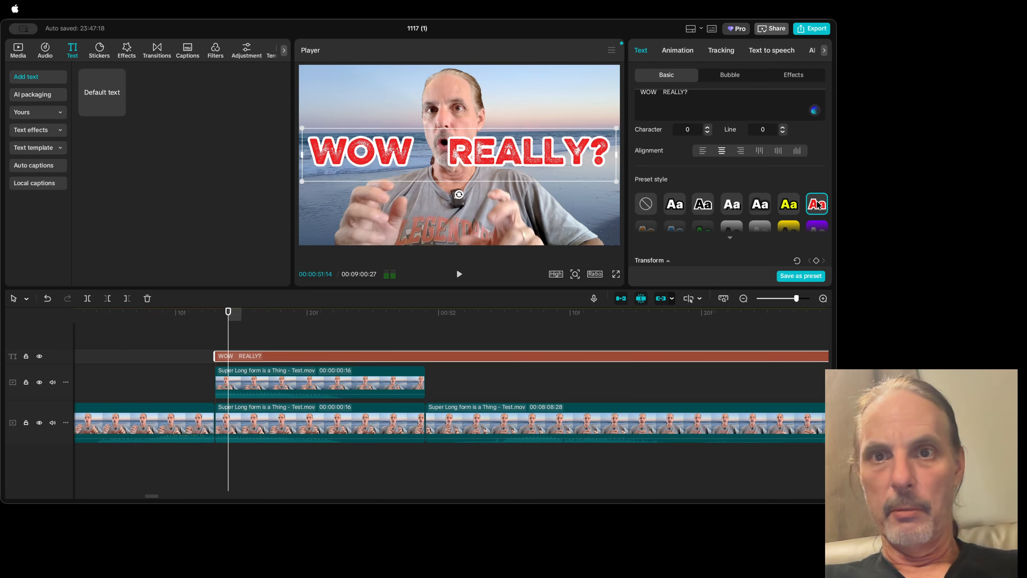
scroll(741, 210, "down", 2)
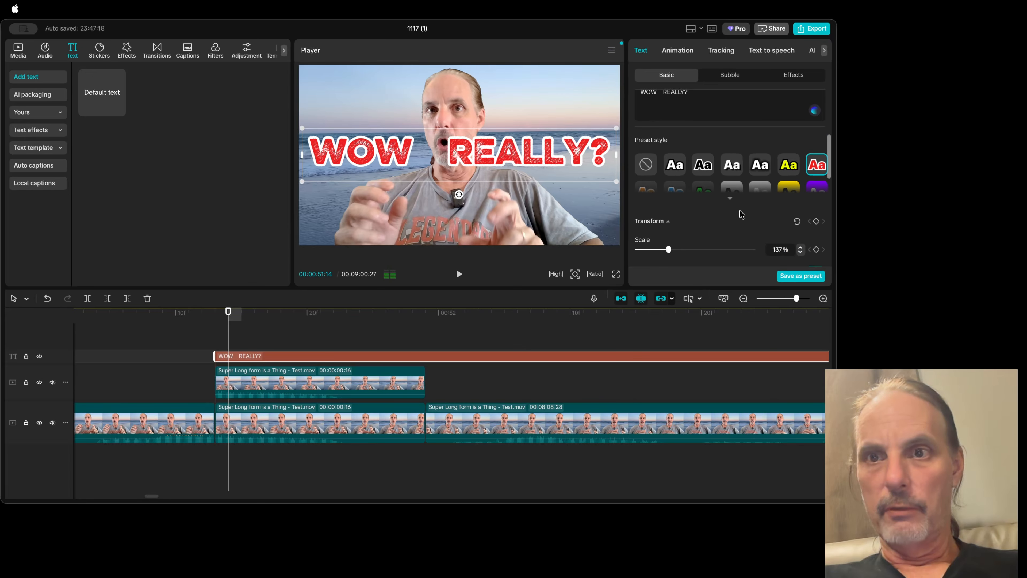
Step: Apply the preset style with yellow letters and a black outline to the title, and add spaces to widen the gap between its words
left_click(789, 192)
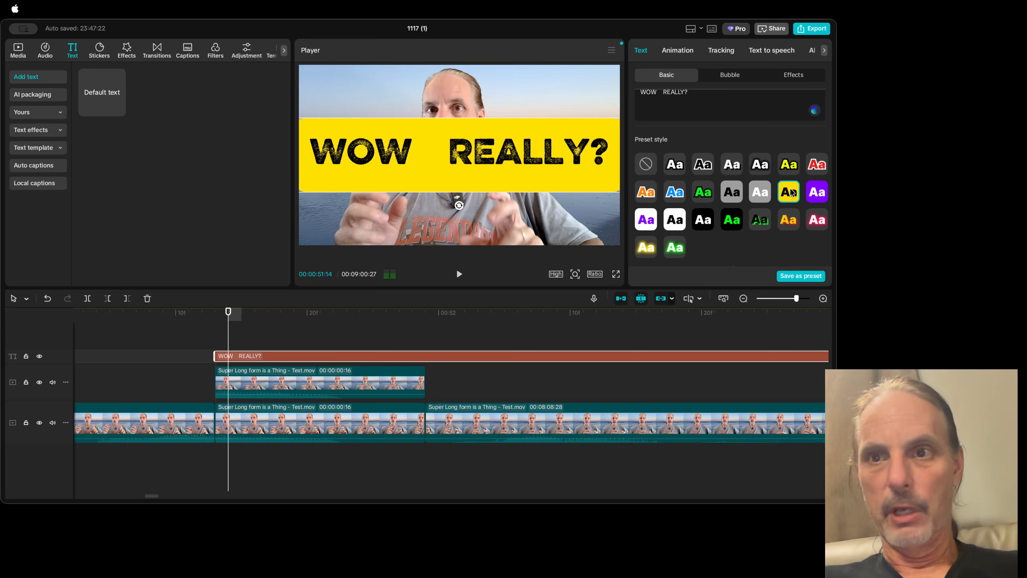
left_click(672, 193)
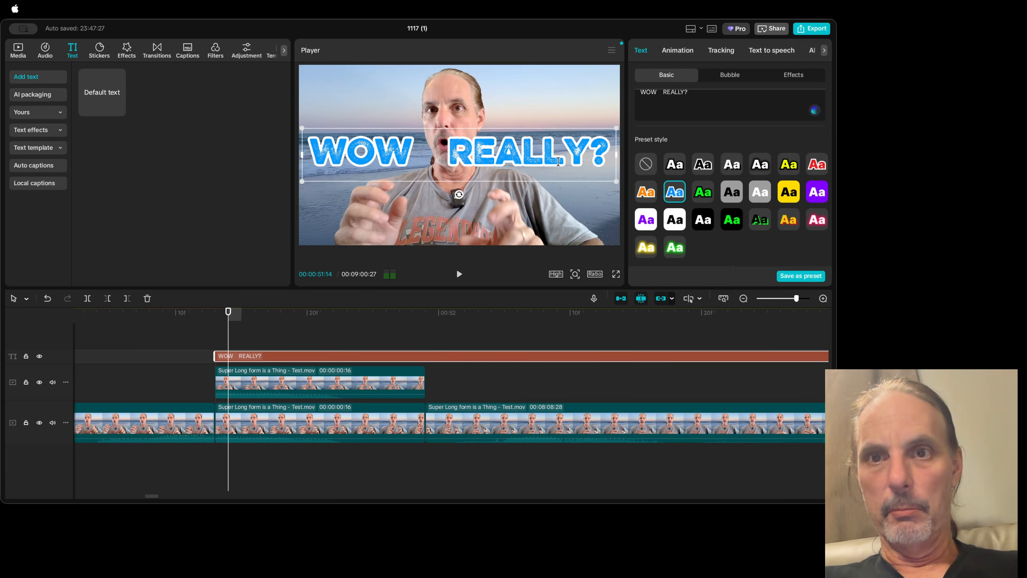
left_click(795, 169)
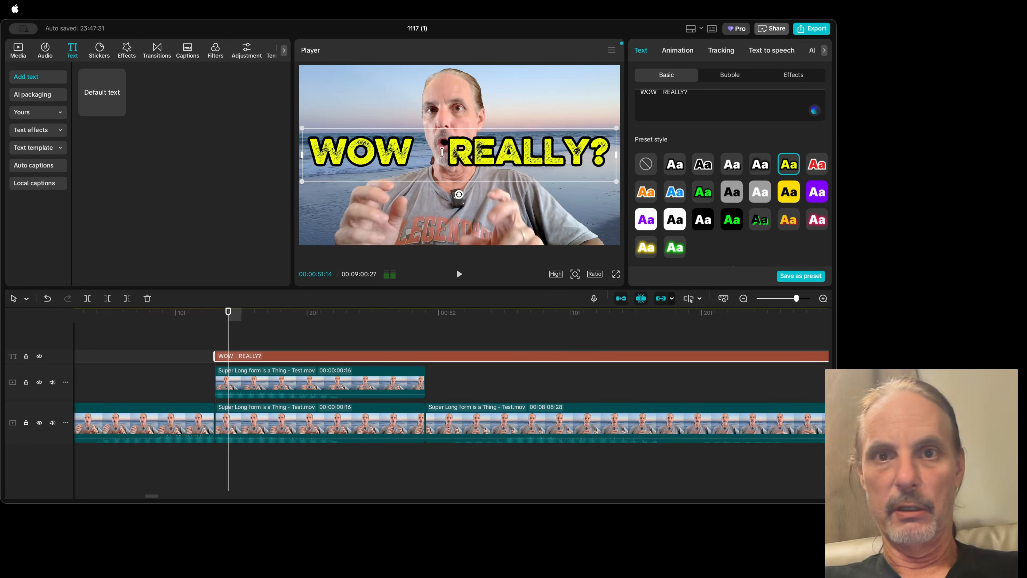
left_click(664, 94)
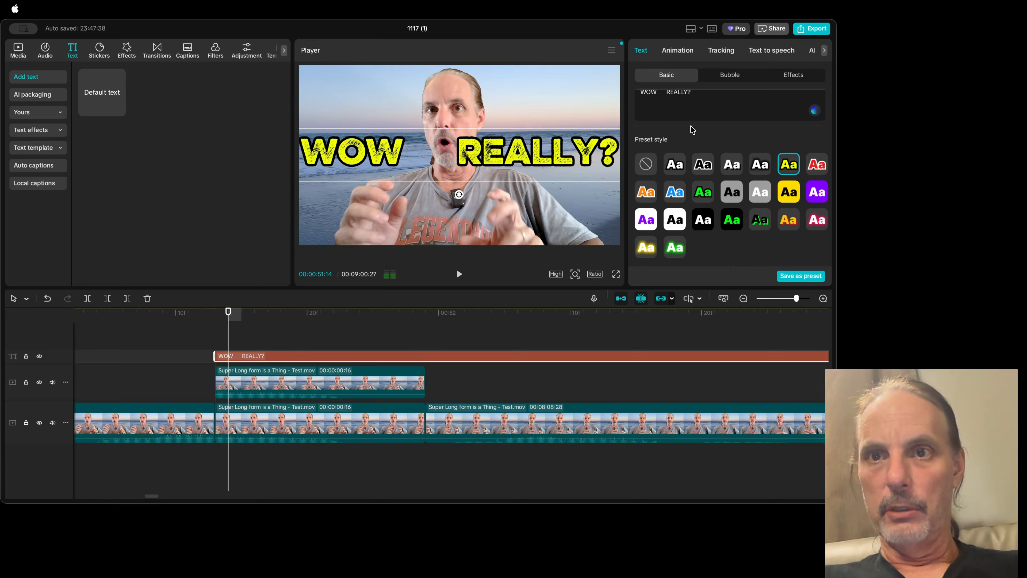
Step: Scale the title down slightly and move it to the upper part of the frame, with its word gap around the man's head
left_click_drag(484, 157, 513, 161)
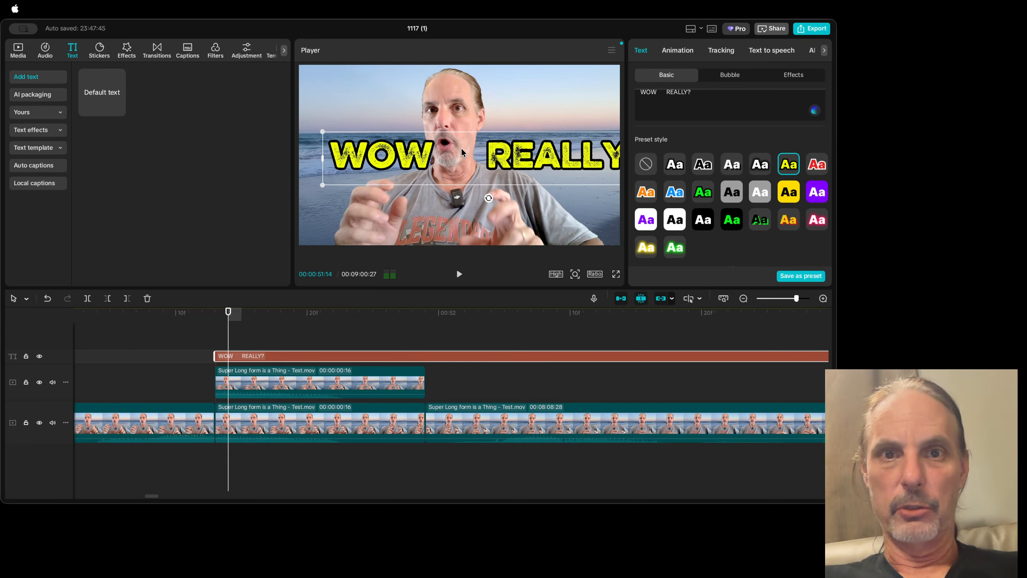
left_click_drag(323, 132, 345, 150)
left_click_drag(495, 156, 481, 96)
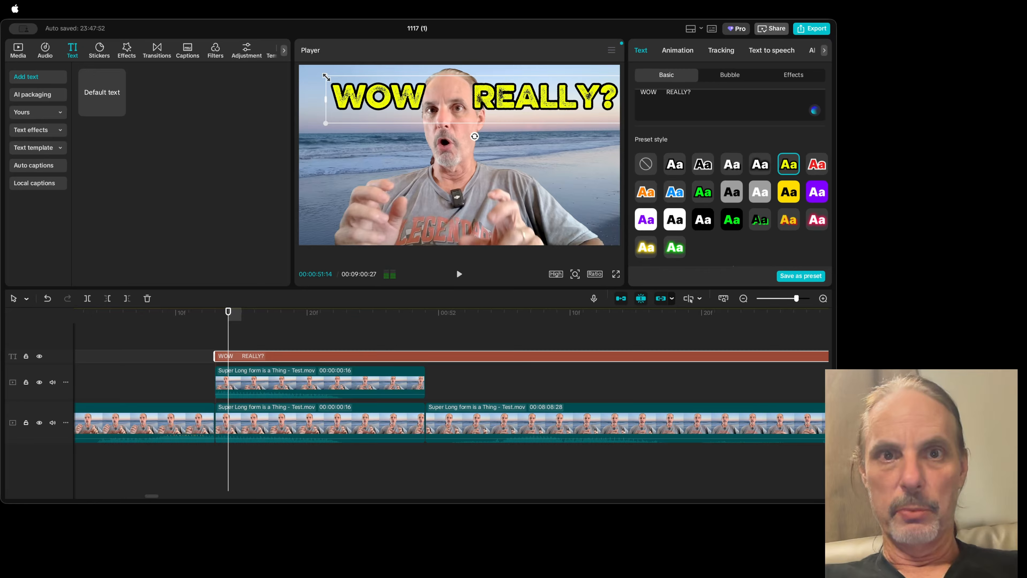
left_click_drag(326, 76, 330, 77)
left_click_drag(491, 98, 493, 93)
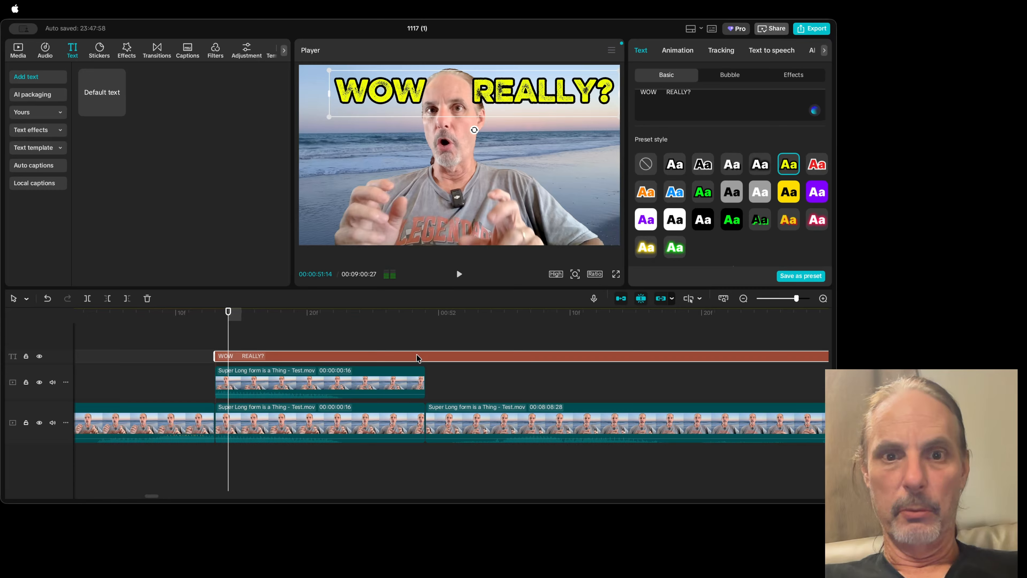
Step: Layer the title between the cutout and the main video, nudging it slightly down and right in the frame, and preview the frame full screen
left_click_drag(405, 357, 402, 403)
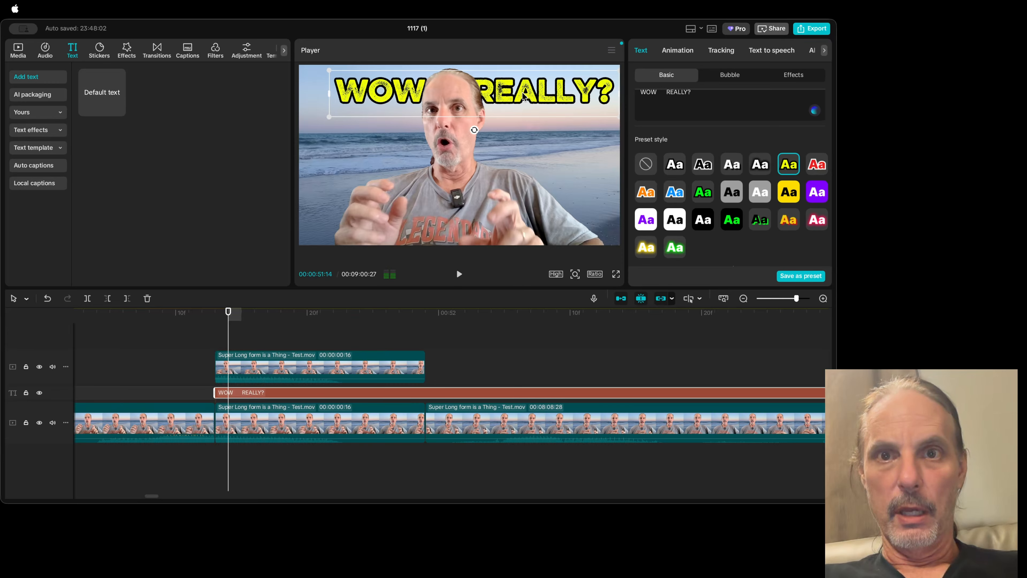
mouse_move(523, 96)
left_mouse_down()
mouse_move(526, 180)
mouse_move(527, 106)
left_mouse_up()
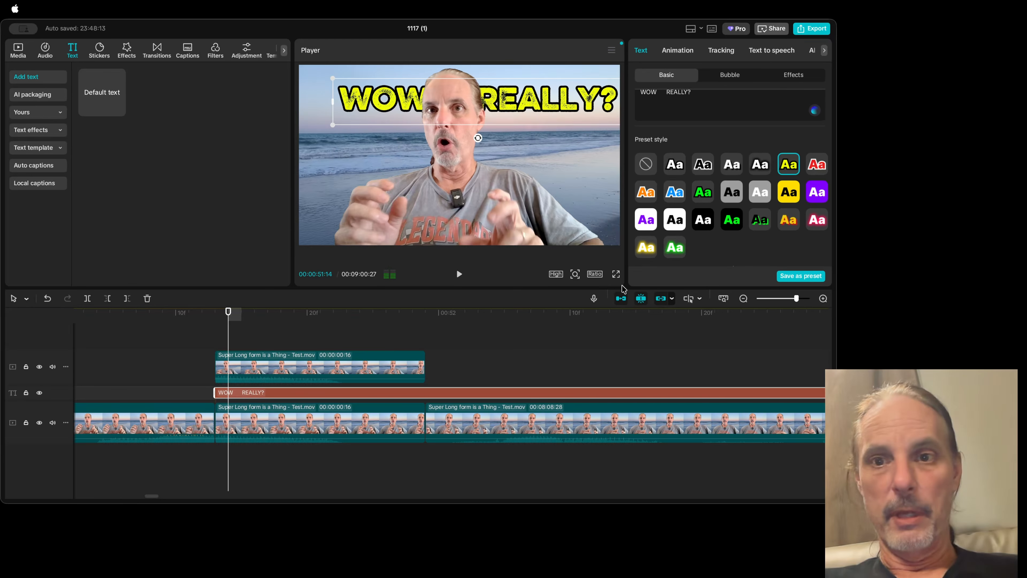
left_click(616, 274)
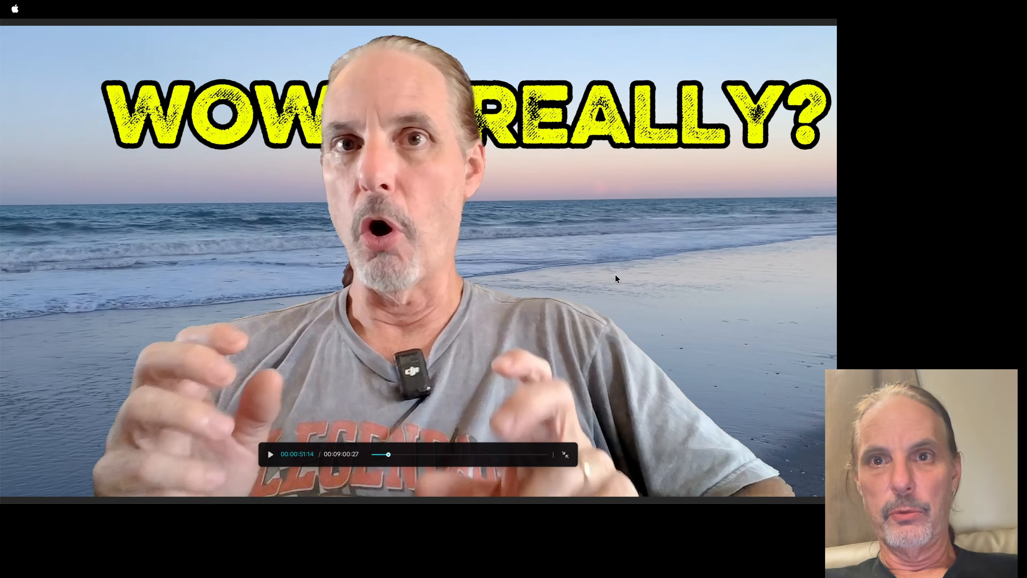
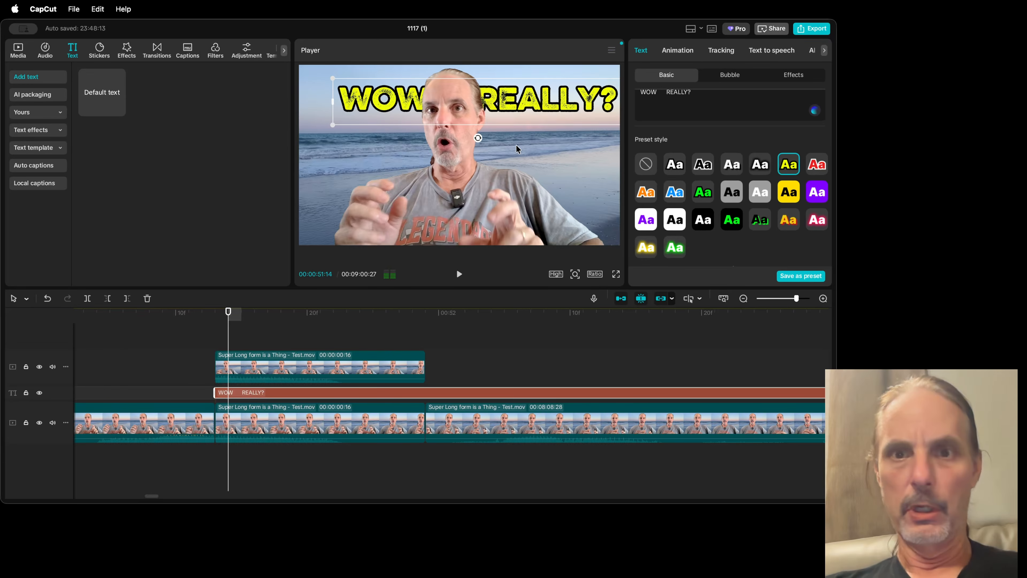
Step: Find the Blur video effect and apply it to the main-track segment beneath the title
left_click(323, 432)
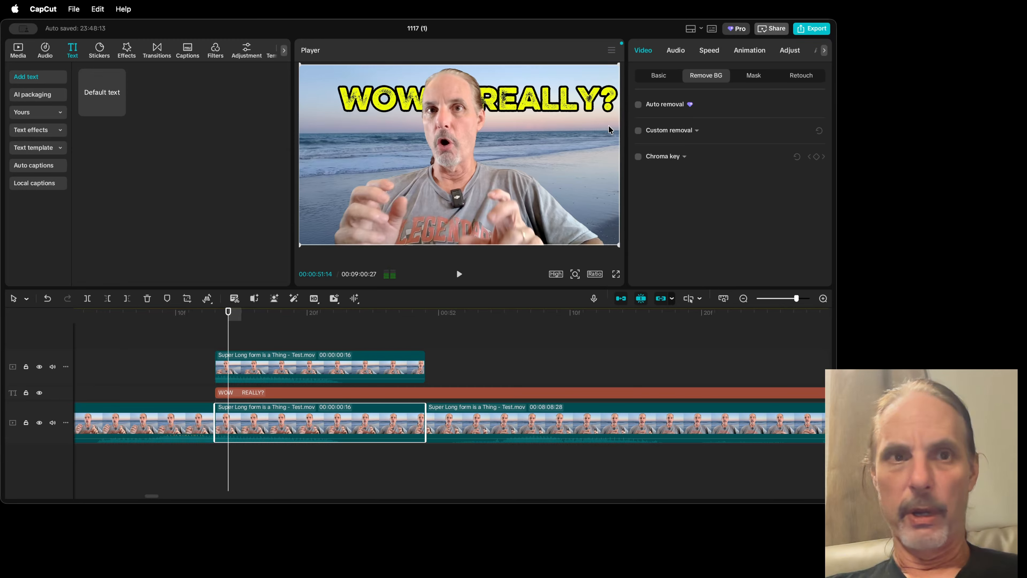
left_click(127, 57)
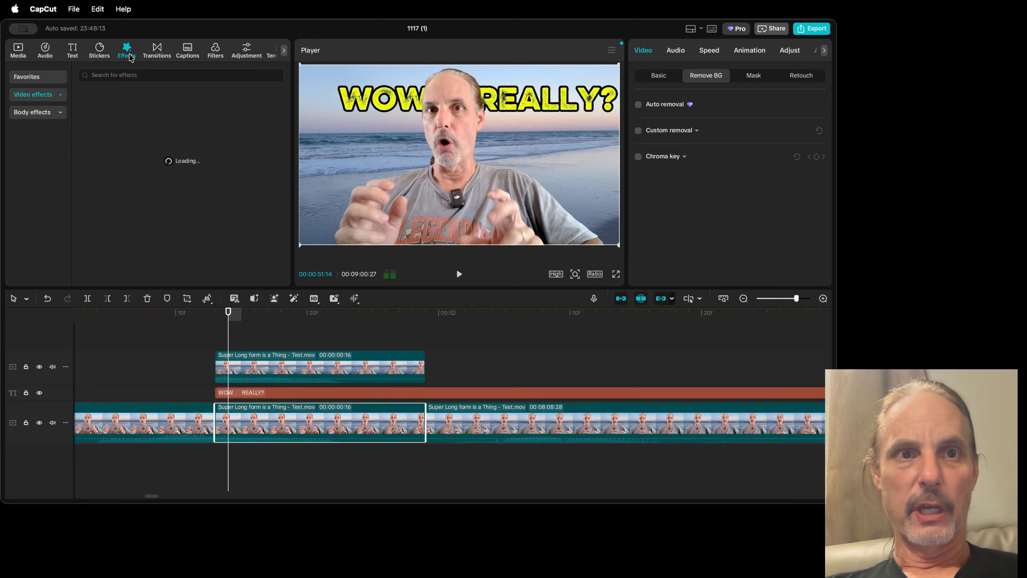
left_click(129, 75)
type("blue")
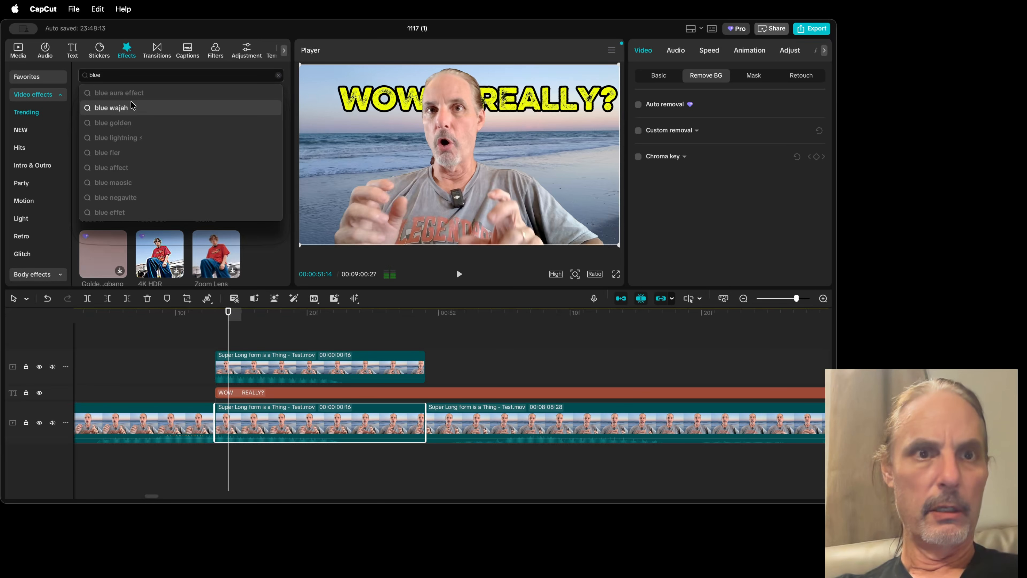
key("BackSpace")
key("Return")
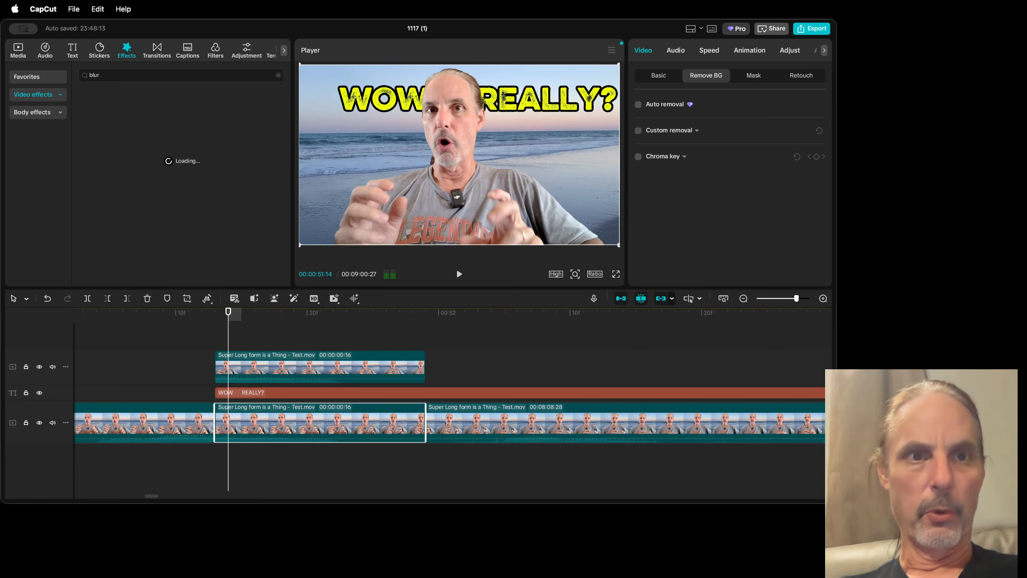
left_click_drag(154, 132, 245, 411)
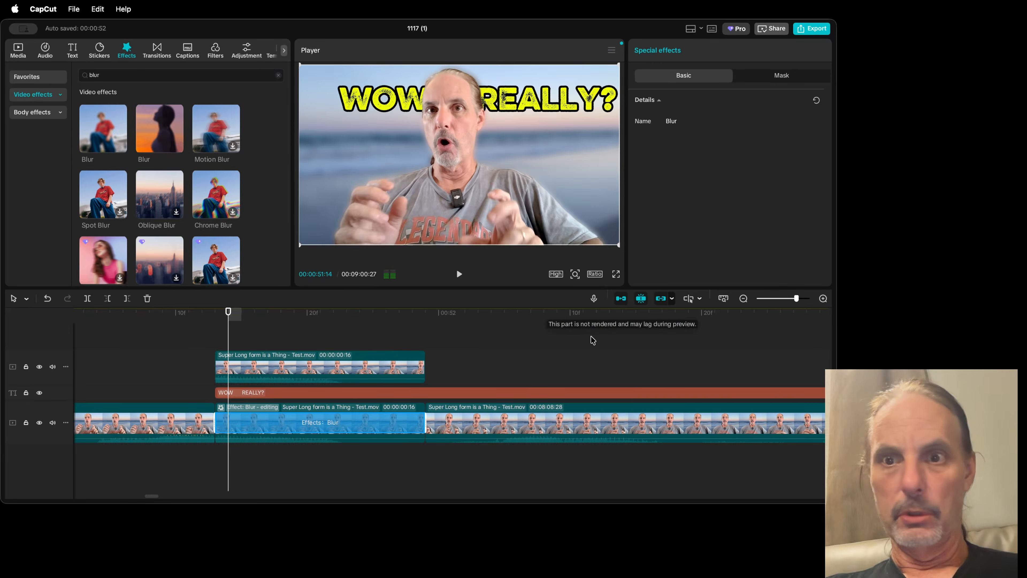
Step: Darken the blurred main-track segment by setting its Exposure to -37, checking it on a frame within the effect
left_click(514, 359)
left_click(373, 428)
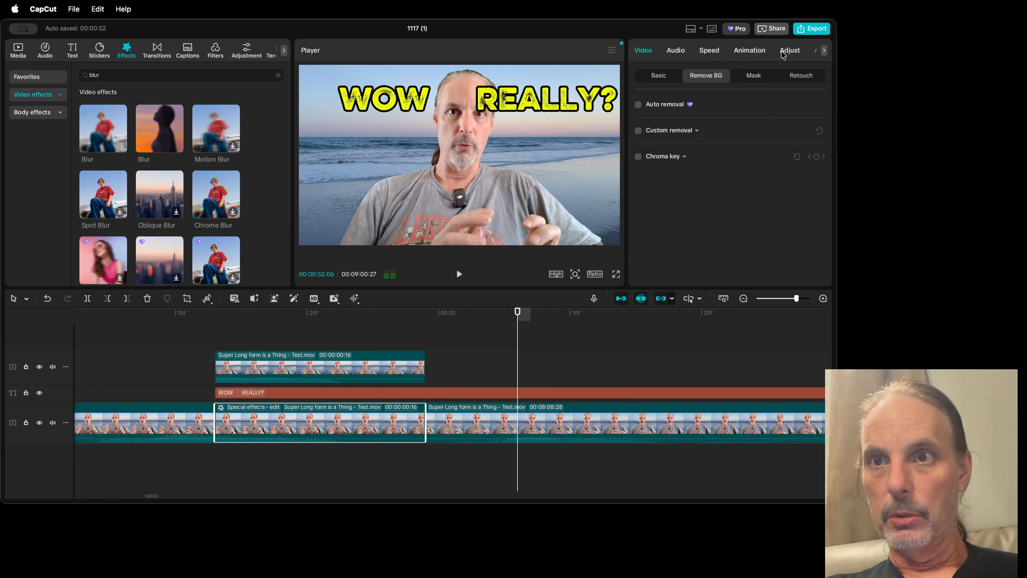
left_click(791, 51)
scroll(723, 146, "down", 10)
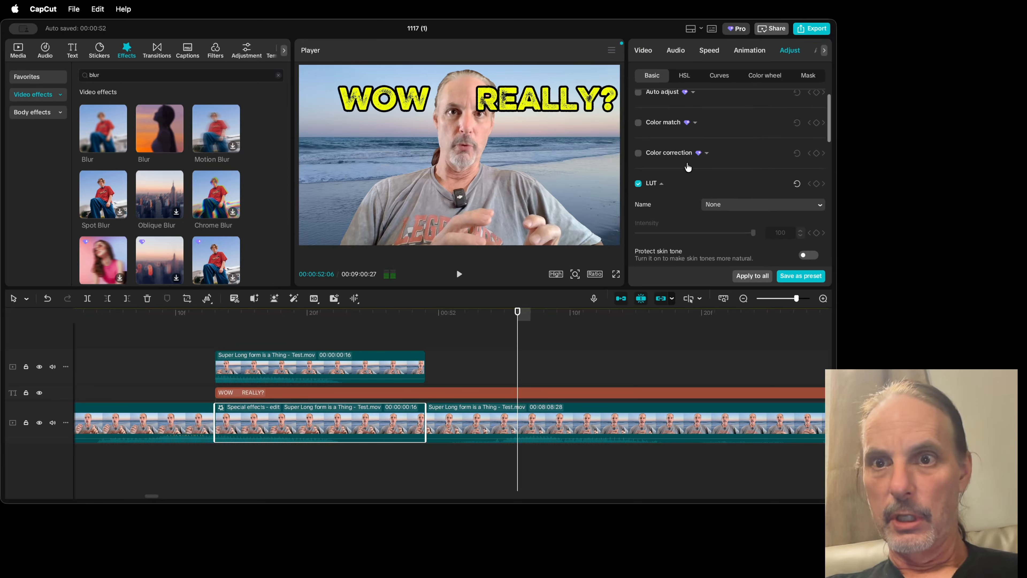
scroll(682, 173, "down", 2)
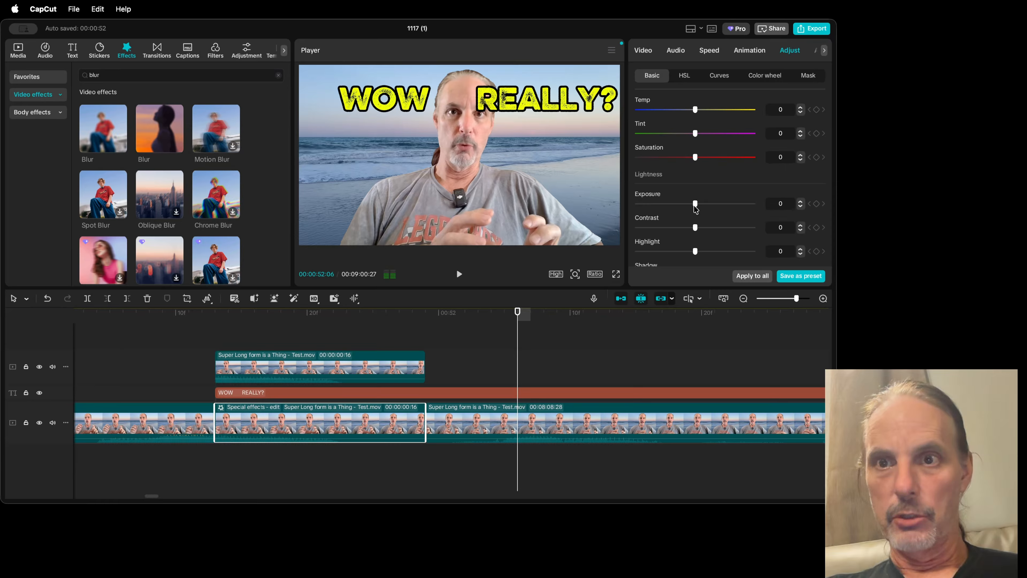
mouse_move(691, 206)
left_mouse_down()
mouse_move(637, 207)
mouse_move(693, 204)
left_mouse_up()
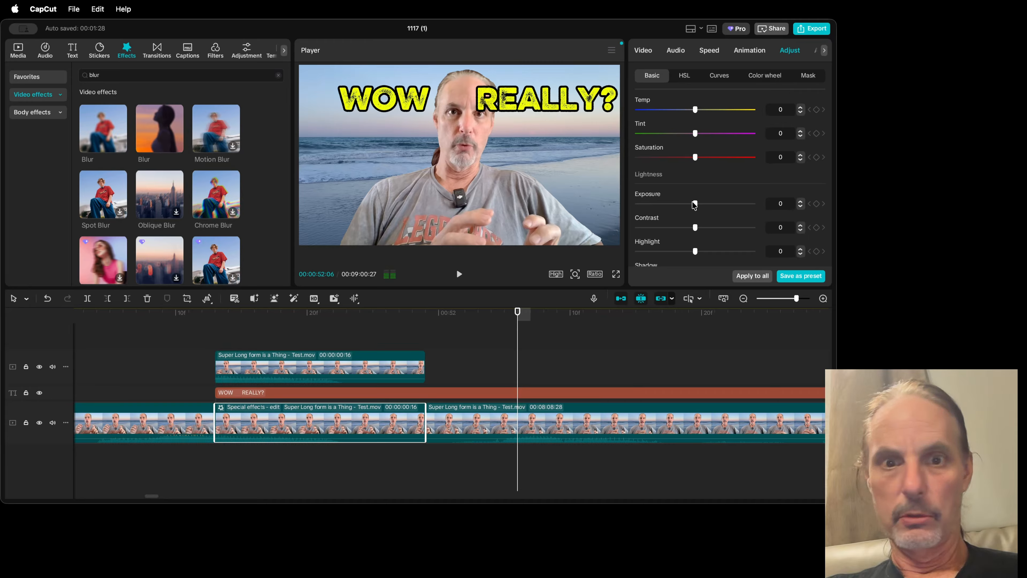
left_click(346, 313)
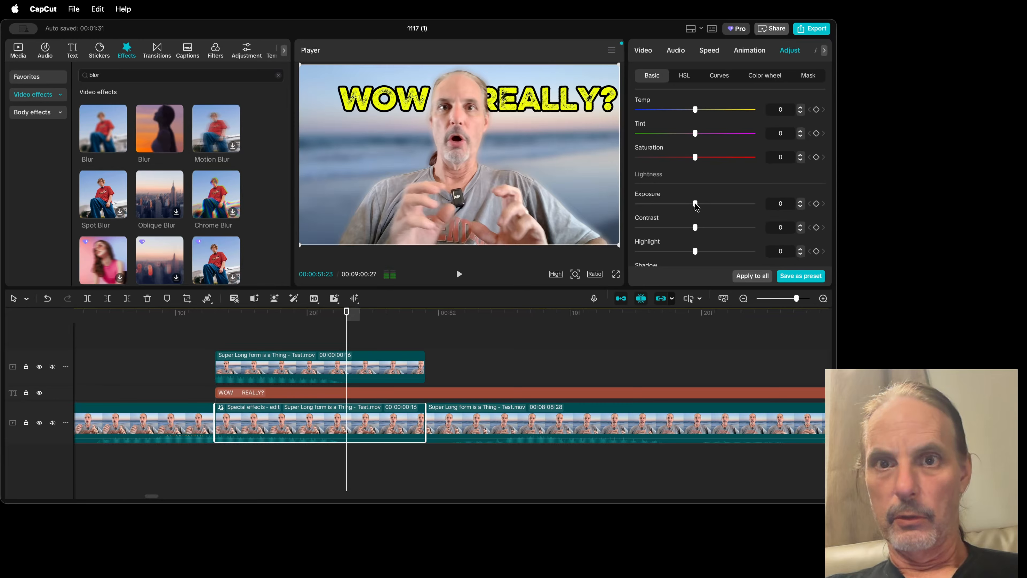
left_click_drag(694, 205, 653, 209)
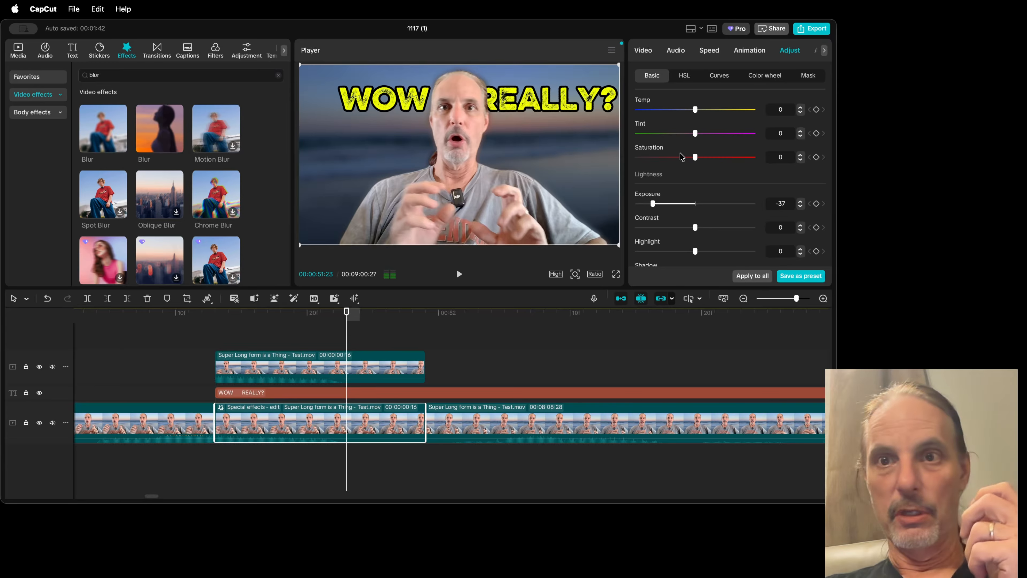
Step: Lower the Blacks of the blurred background segment to -11
left_click_drag(695, 157, 694, 135)
scroll(727, 213, "down", 2)
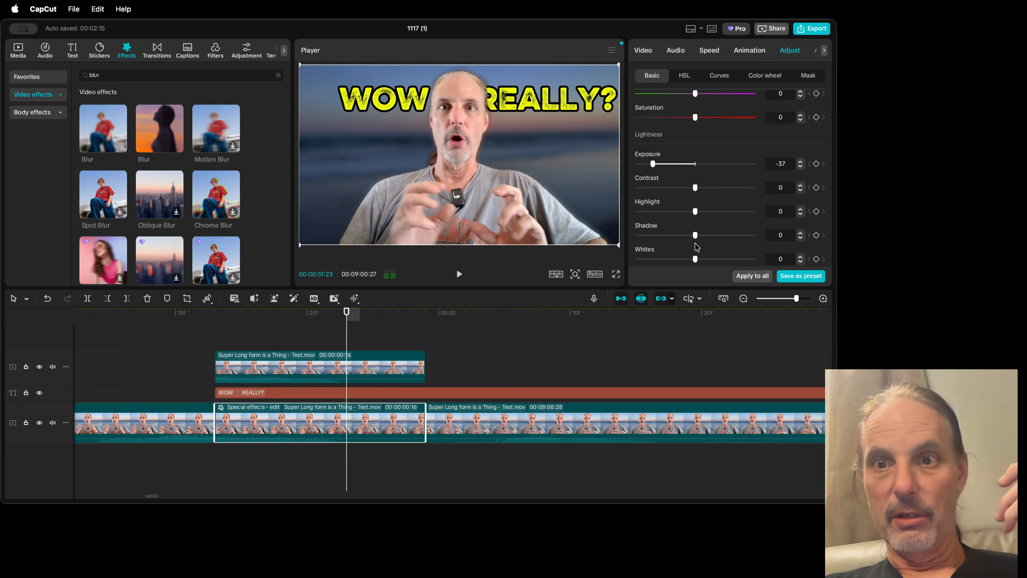
scroll(697, 247, "down", 2)
mouse_move(695, 243)
left_mouse_down()
mouse_move(721, 242)
mouse_move(679, 245)
left_mouse_up()
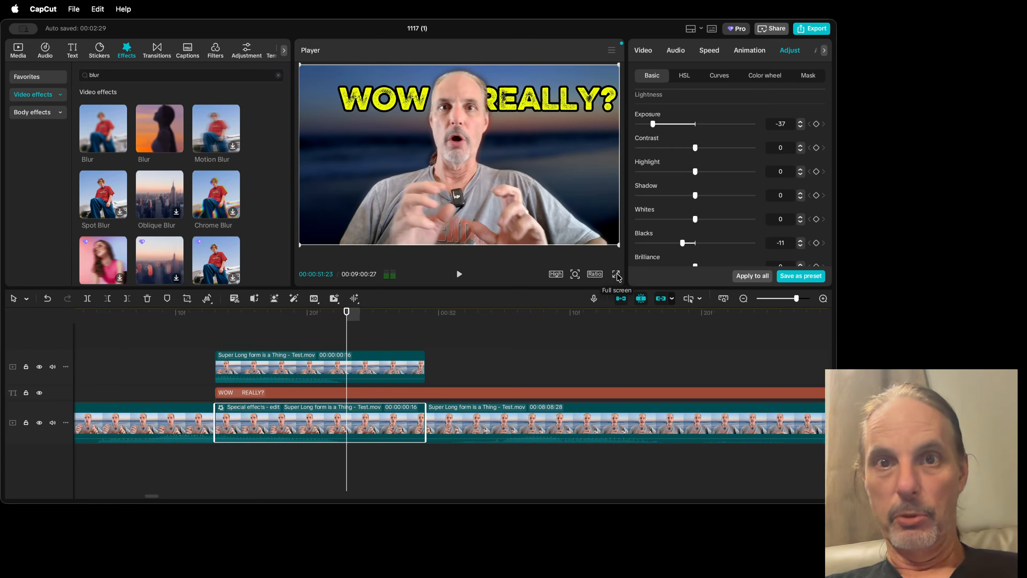
Step: Shrink the WOW REALLY? title in small amounts and nudge it slightly up and right in the frame
left_click_drag(550, 101, 549, 103)
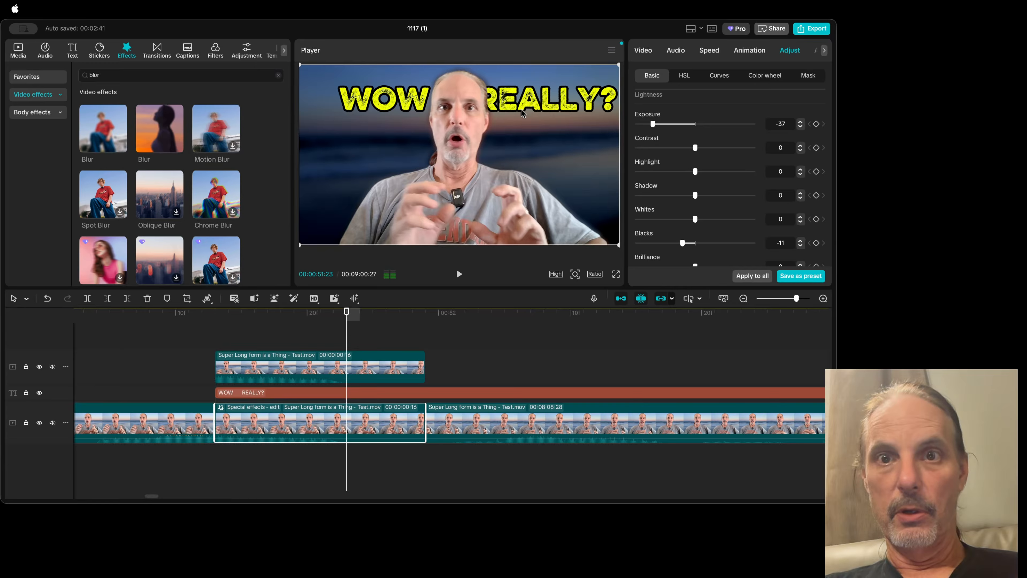
left_click(500, 102)
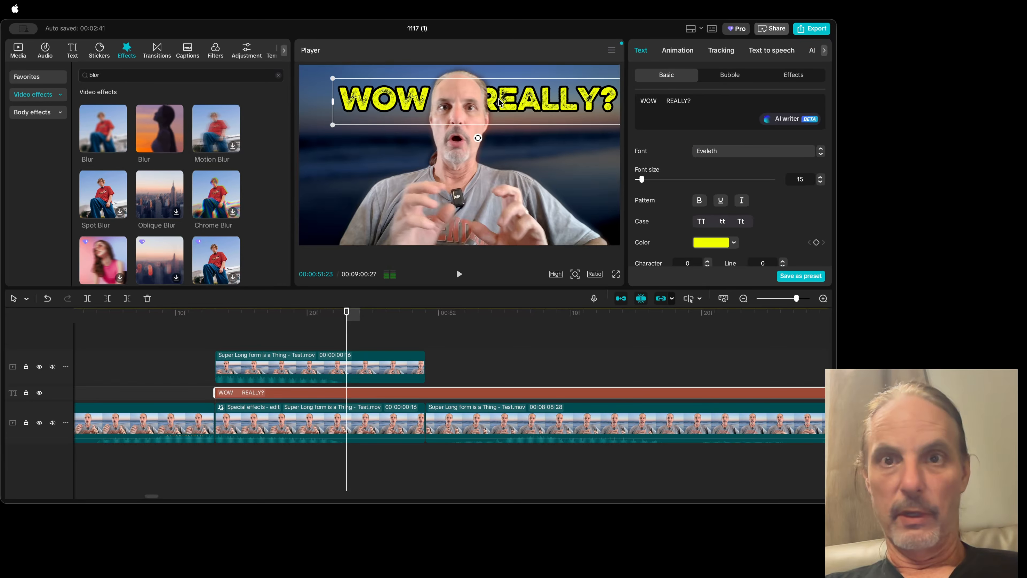
left_click_drag(515, 99, 517, 98)
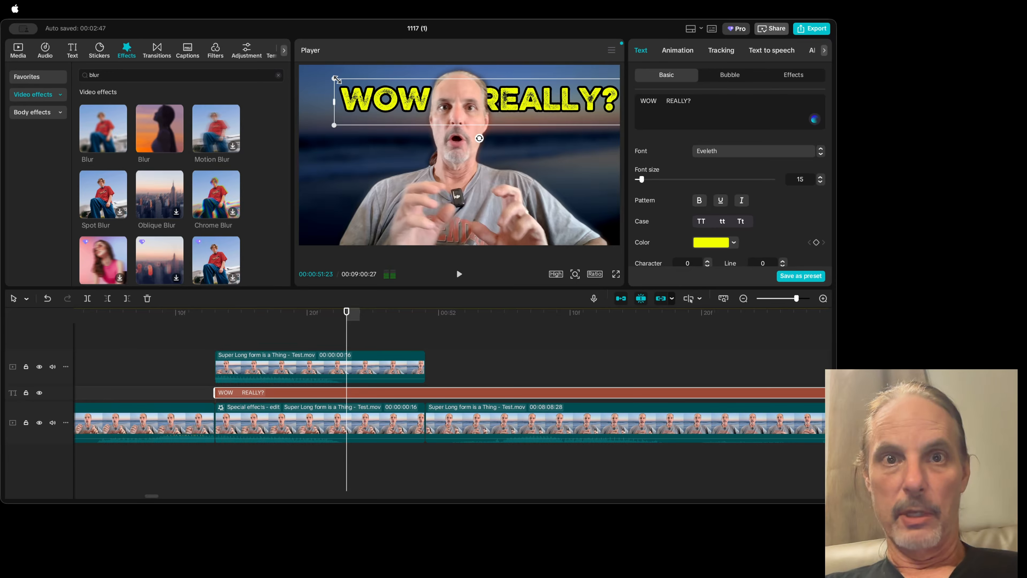
left_click_drag(337, 79, 345, 82)
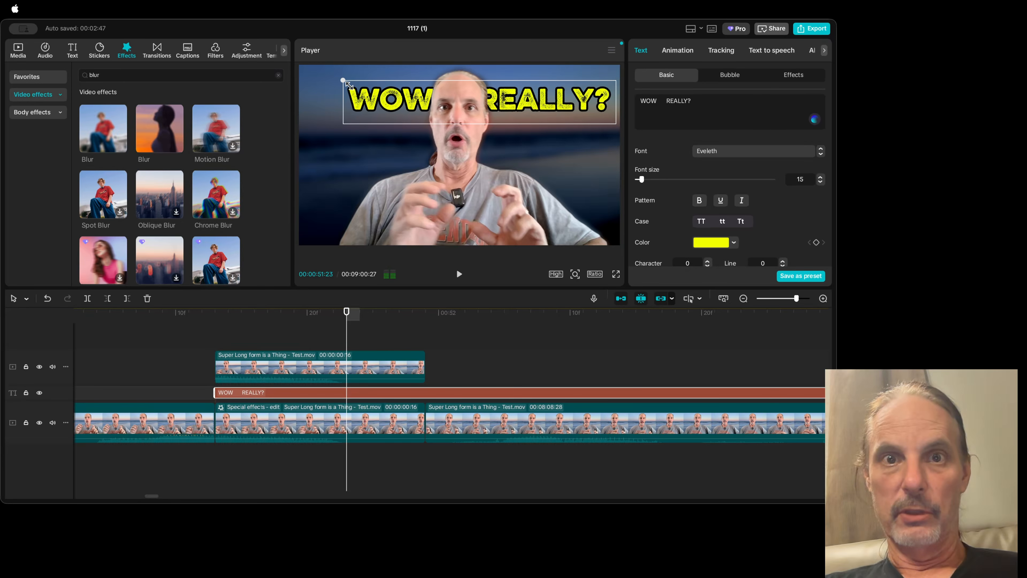
left_click_drag(489, 101, 506, 100)
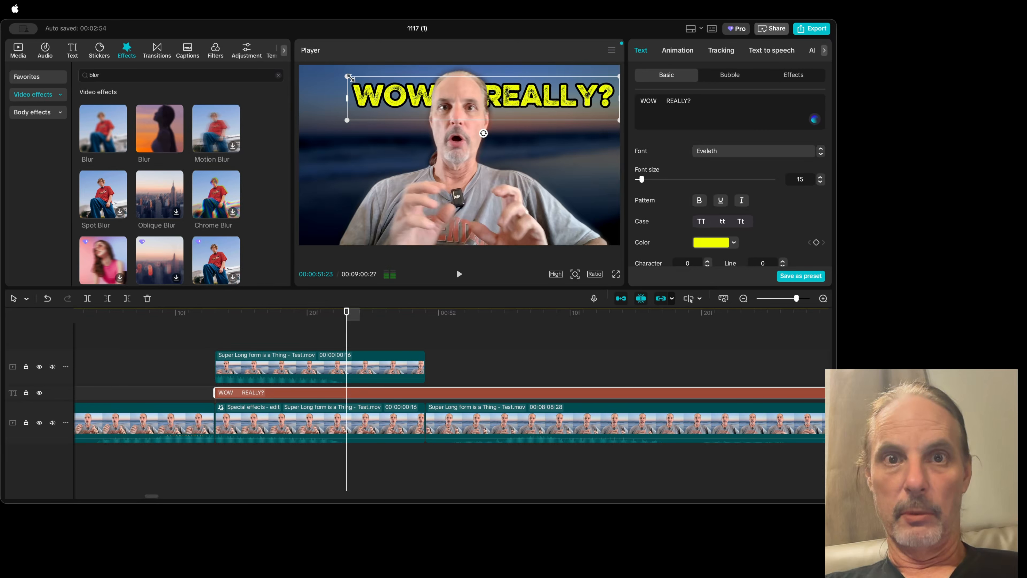
left_click_drag(349, 77, 363, 92)
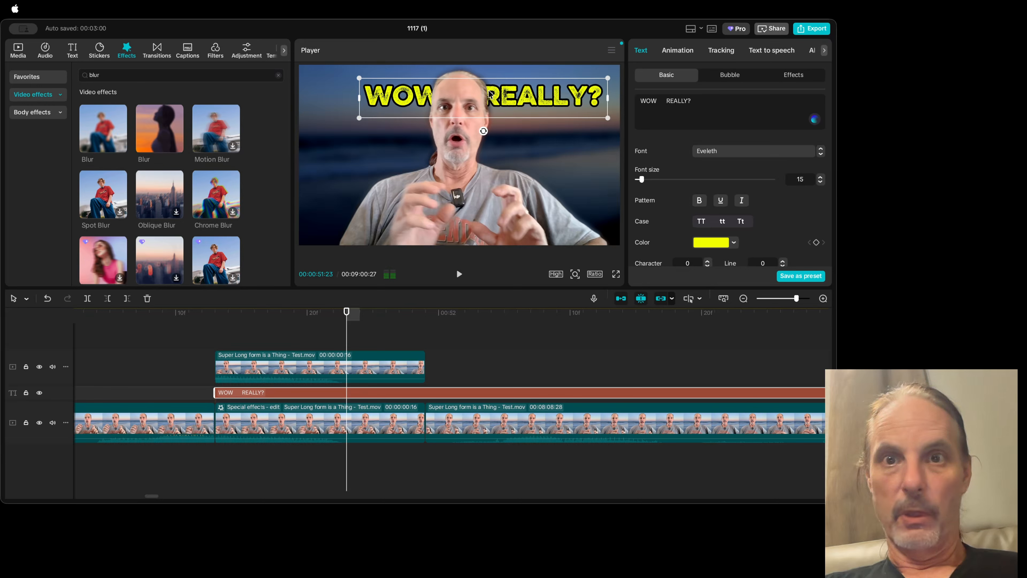
Step: Shorten the title text to WOW by removing the word REALLY and the question mark
left_click(515, 98)
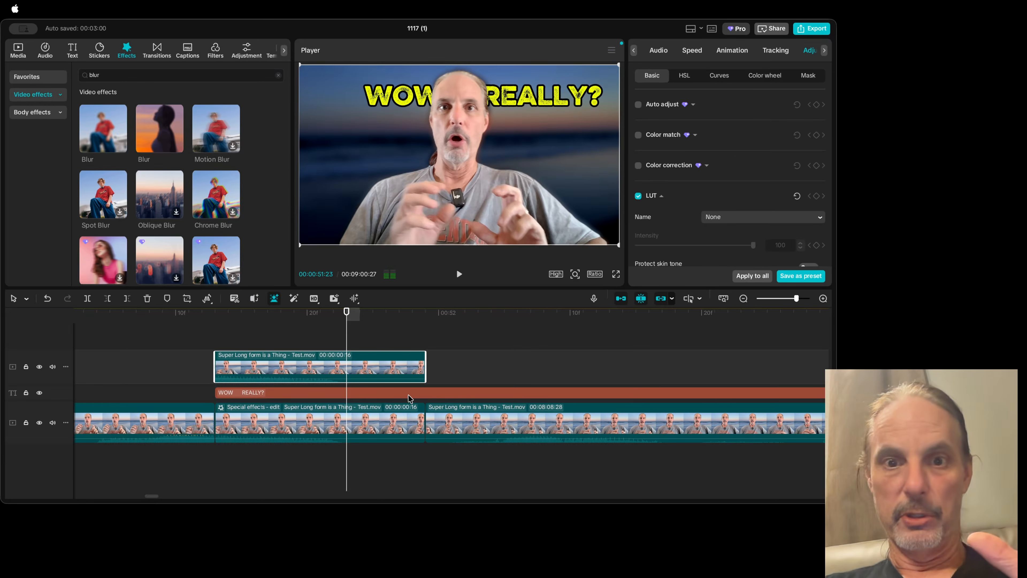
left_click(389, 393)
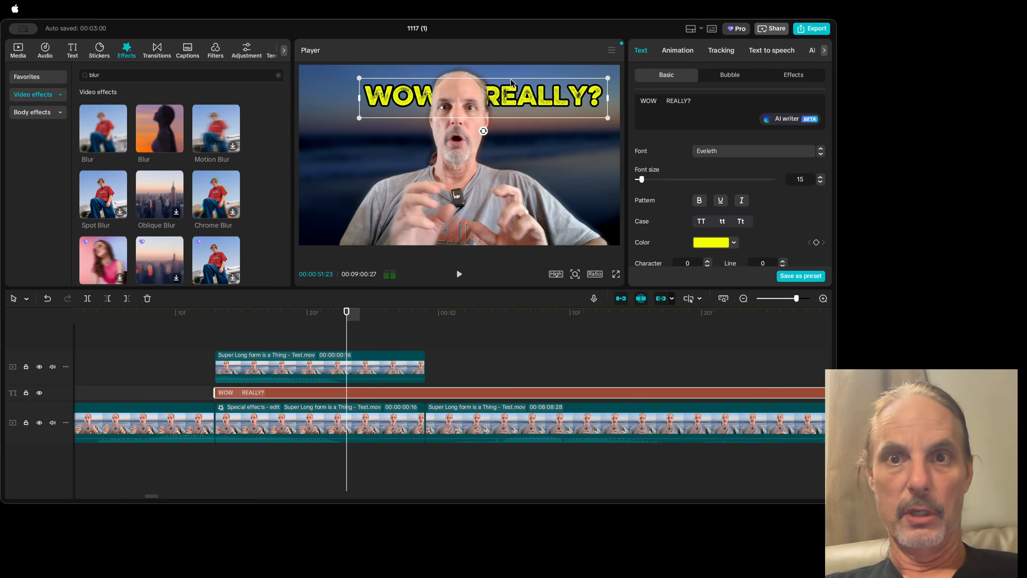
left_click(522, 110)
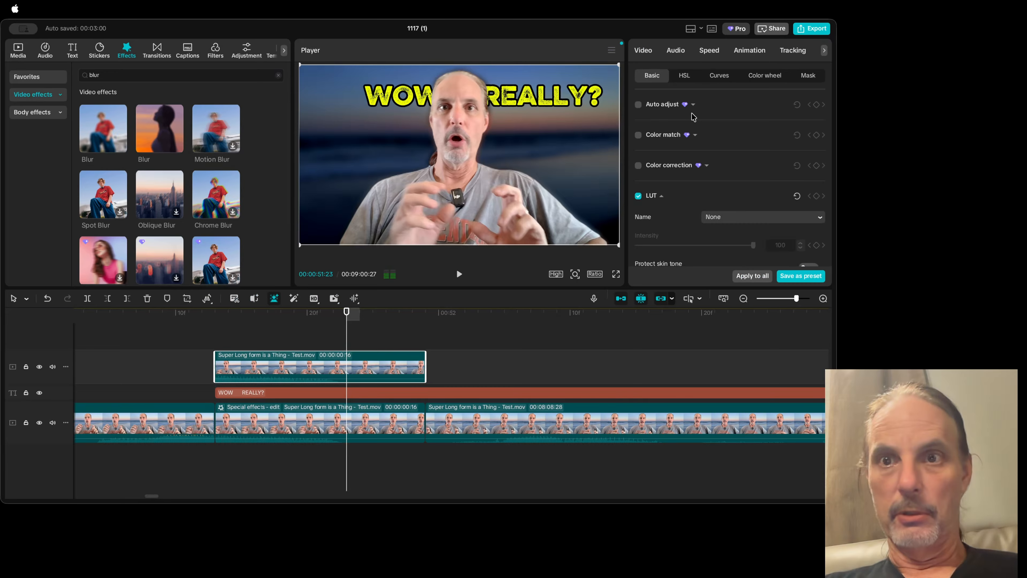
left_click(367, 395)
left_click_drag(697, 111, 636, 100)
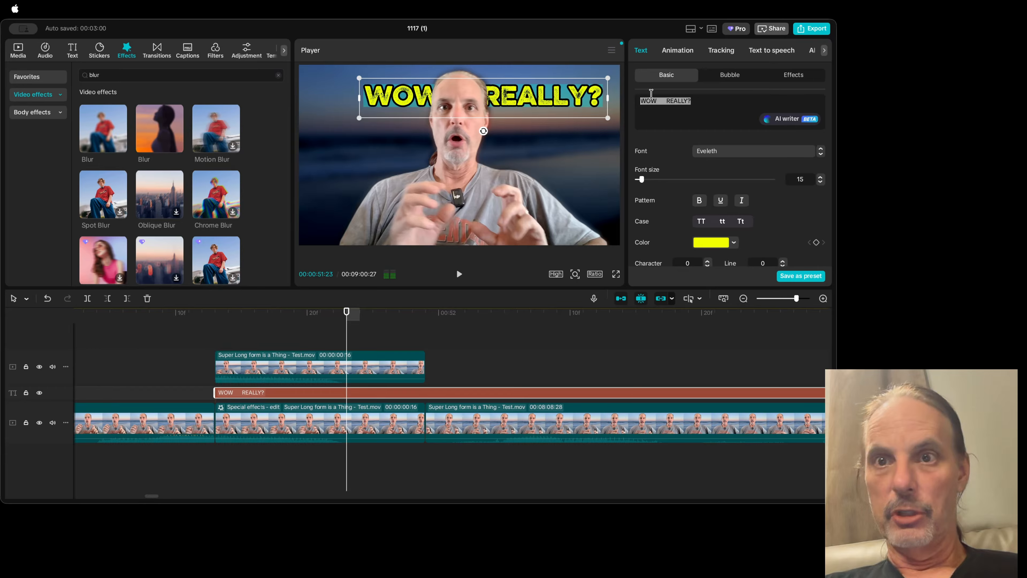
double_click(672, 101)
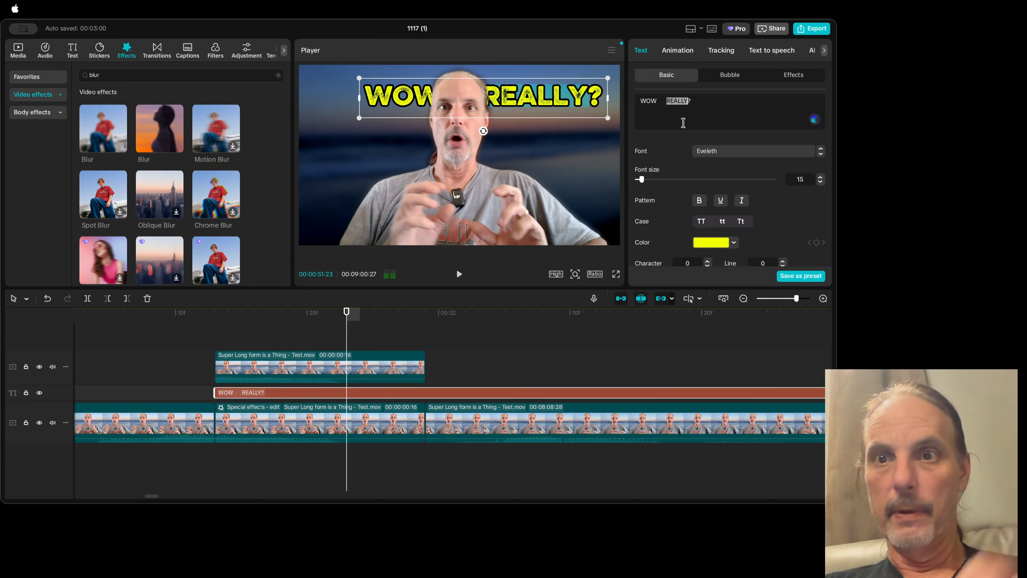
key("BackSpace")
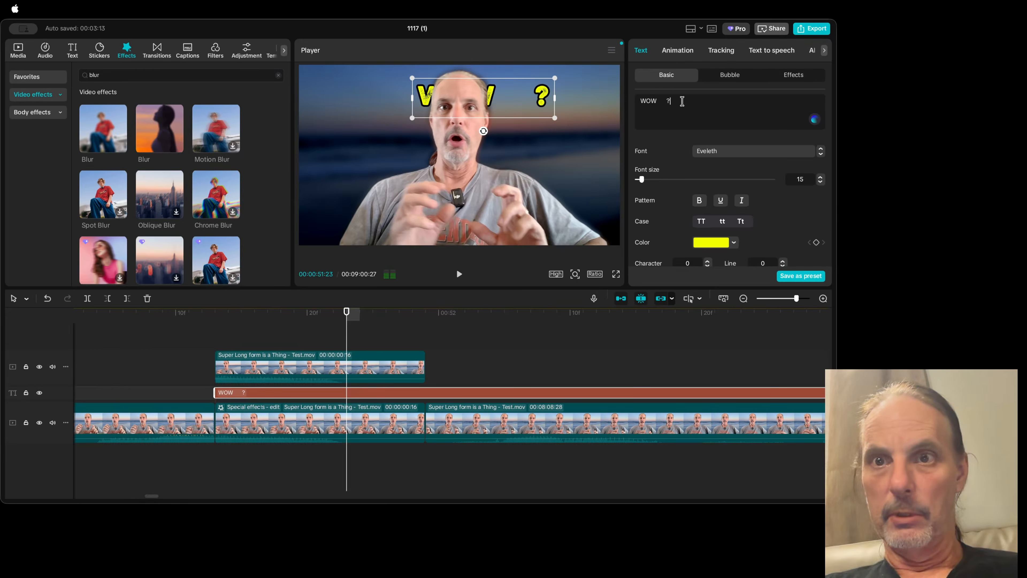
key("BackSpace")
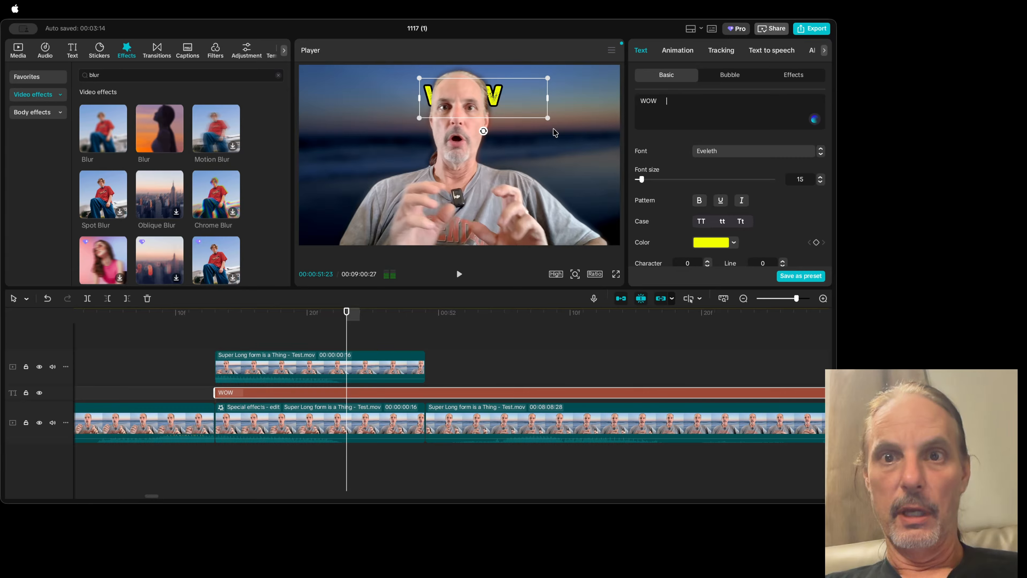
Step: Enlarge the WOW title and move it to the upper left of the frame, partly behind the man's head
left_click_drag(548, 118, 614, 175)
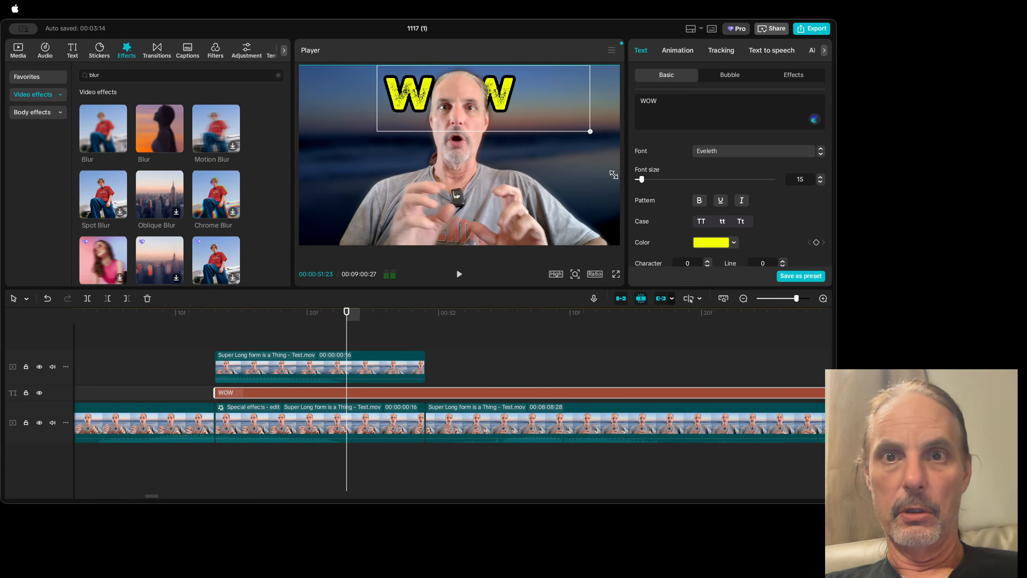
left_click_drag(502, 103, 427, 100)
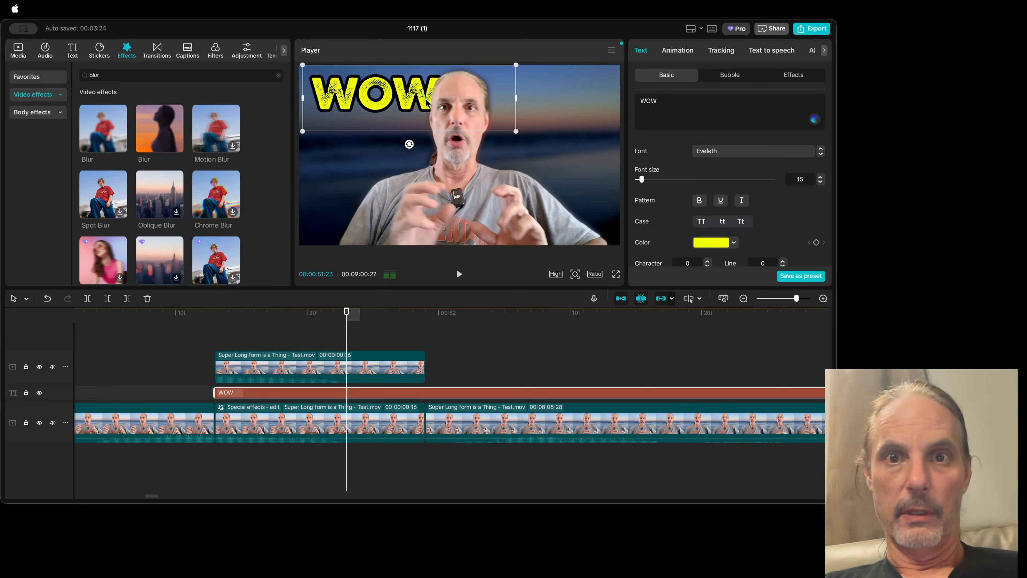
left_click(366, 158)
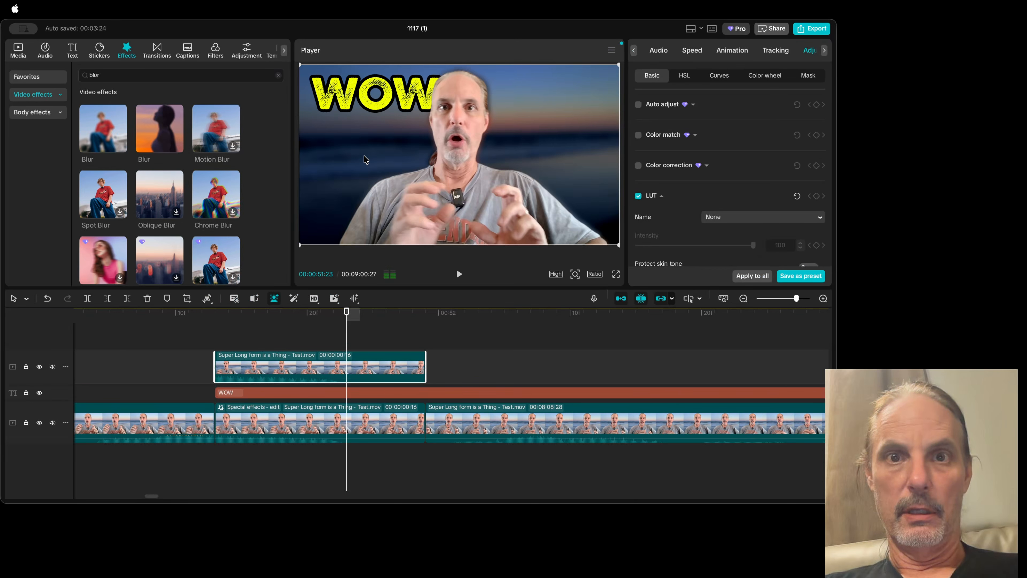
left_click_drag(414, 96, 414, 106)
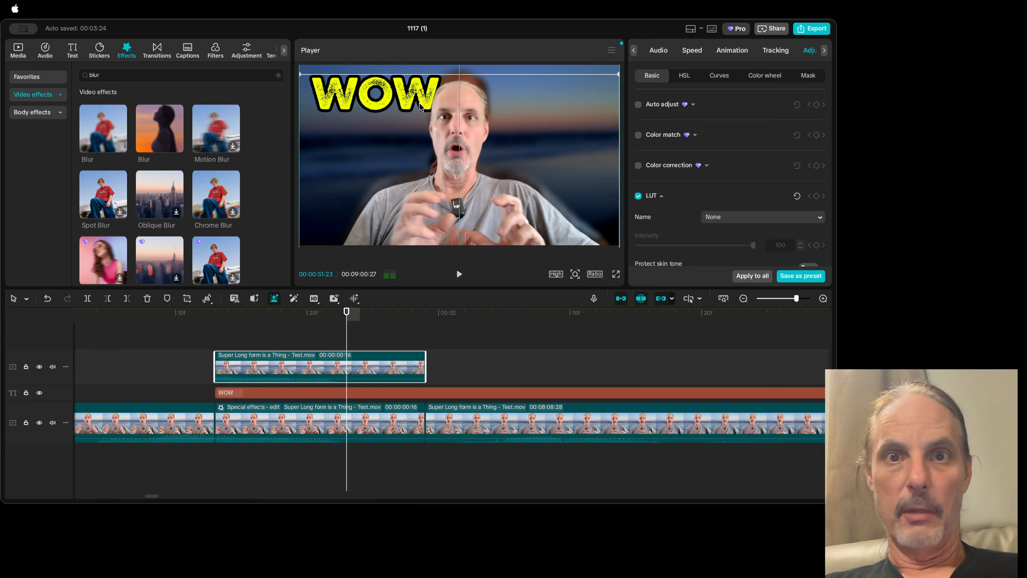
key("super+z")
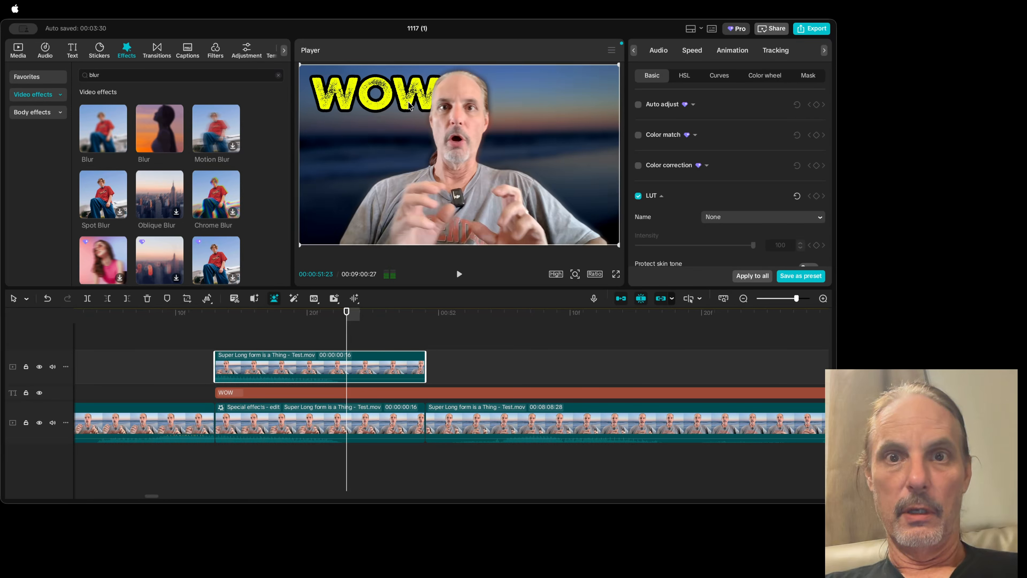
Step: Try the WOW title tilted clockwise and counterclockwise beside the man's head, and return it to level
left_click(330, 393)
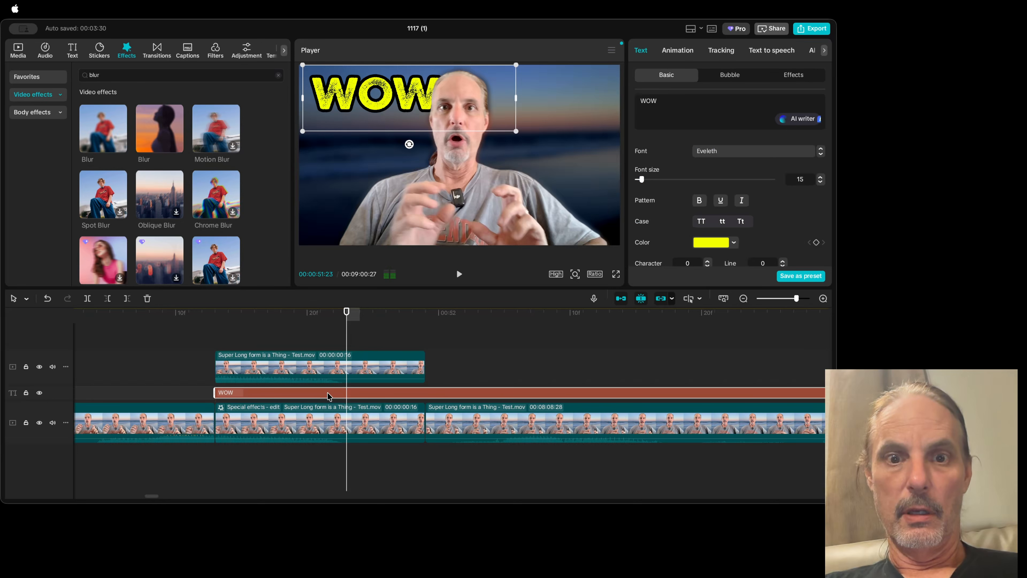
left_click_drag(410, 145, 398, 143)
left_click_drag(403, 103, 403, 130)
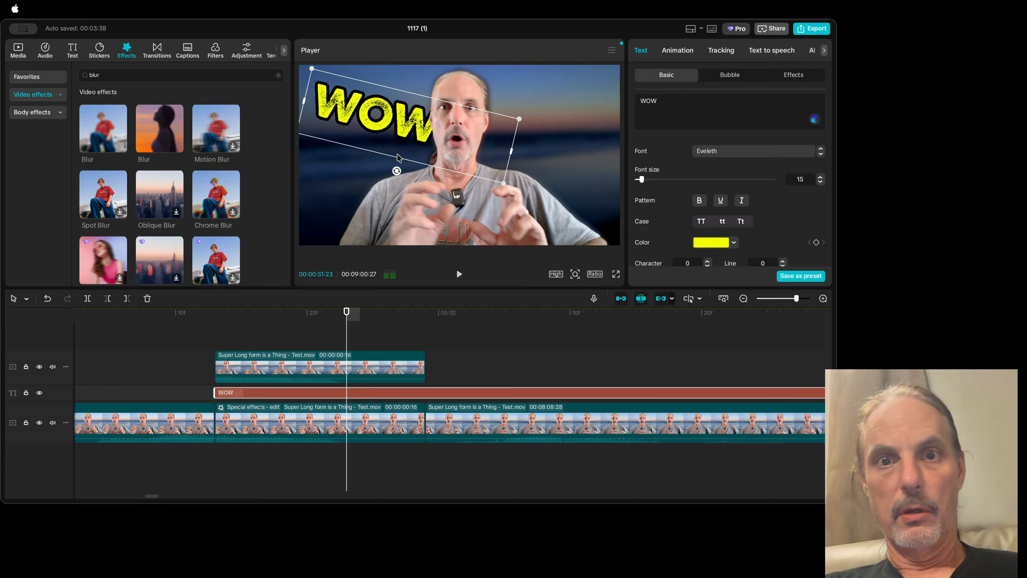
left_click_drag(395, 171, 436, 175)
left_click_drag(403, 140, 408, 136)
left_click_drag(342, 209, 331, 219)
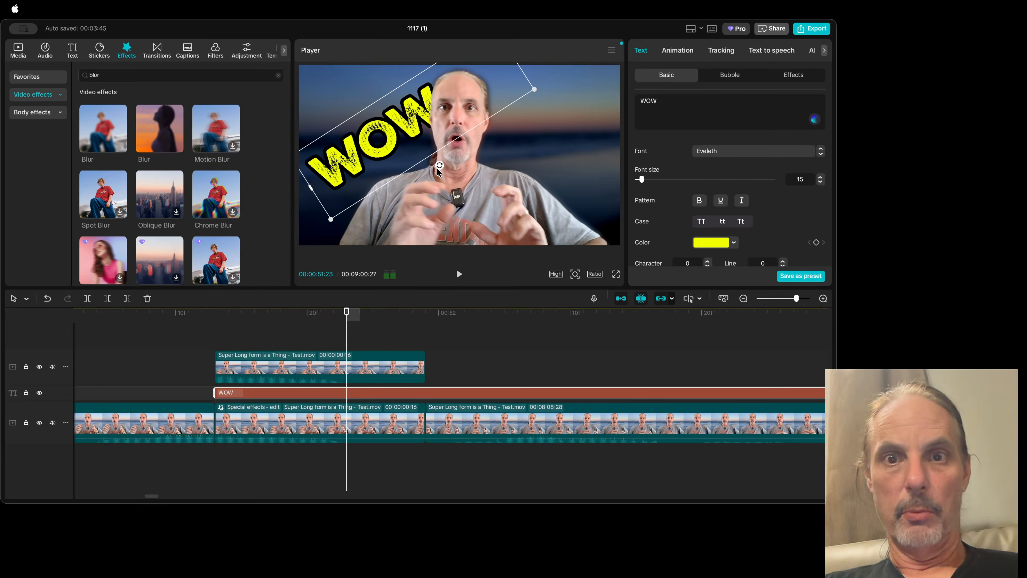
left_click_drag(437, 170, 415, 174)
Step: Enlarge the WOW title to span most of the frame's width and place its middle letter behind the man's head
left_click_drag(532, 164, 625, 200)
left_click_drag(402, 115, 508, 121)
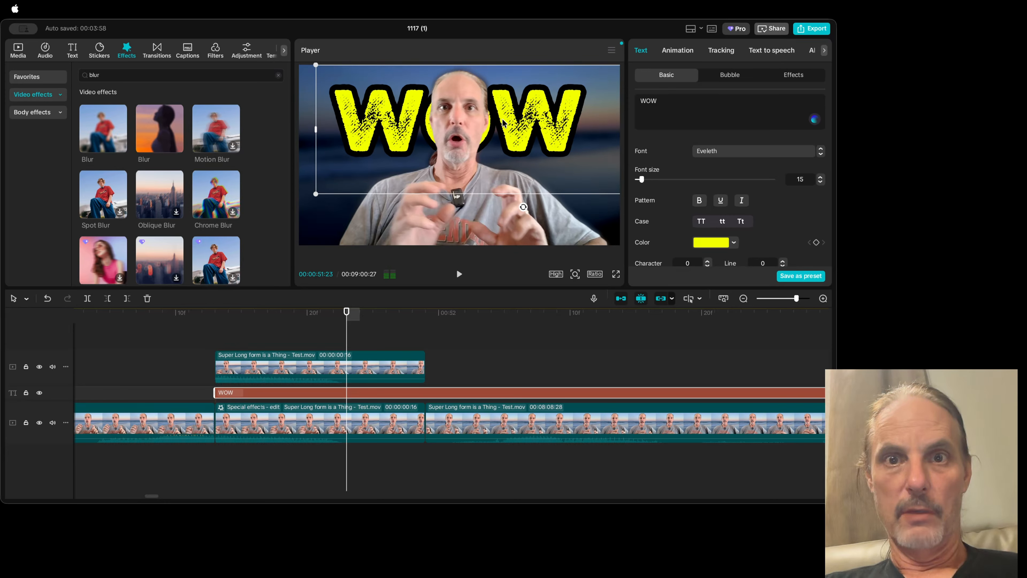
Step: Enlarge the WOW title slightly and raise it in the frame, keeping its middle letter behind the man's head
left_click_drag(316, 196, 299, 214)
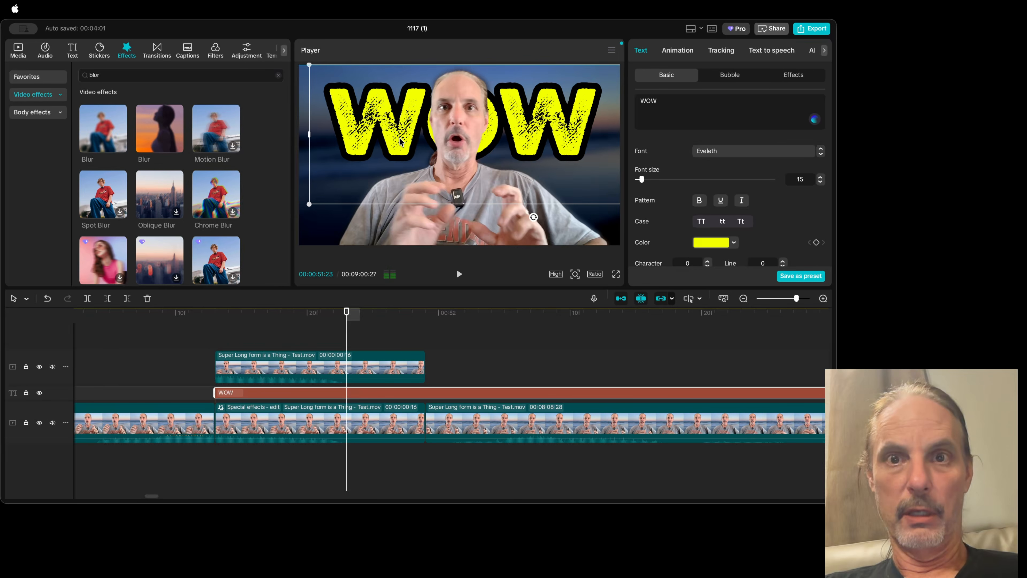
left_click_drag(391, 138, 398, 131)
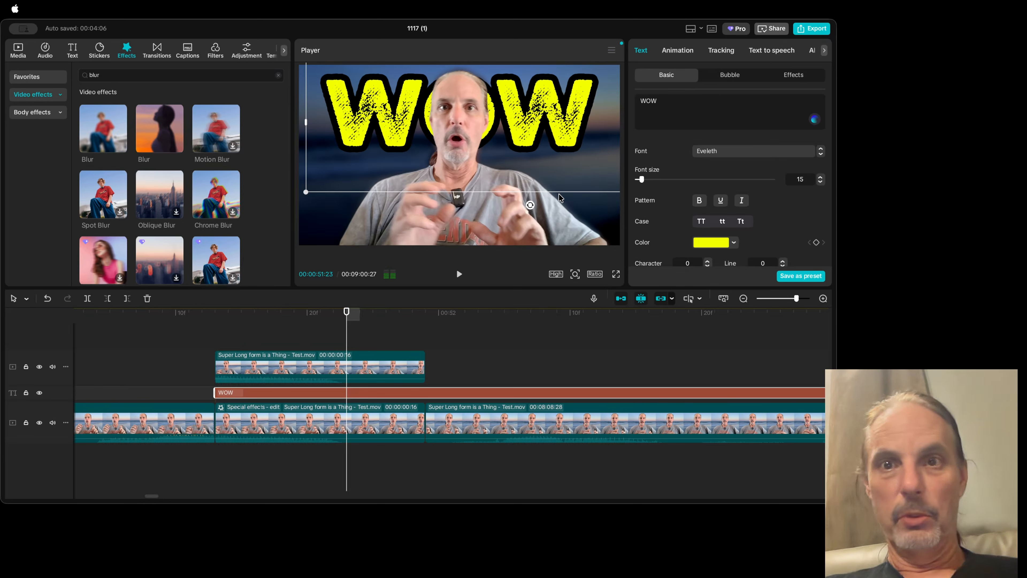
Step: Try the red, blue and orange preset text styles with white outlines on the WOW title
scroll(749, 198, "down", 3)
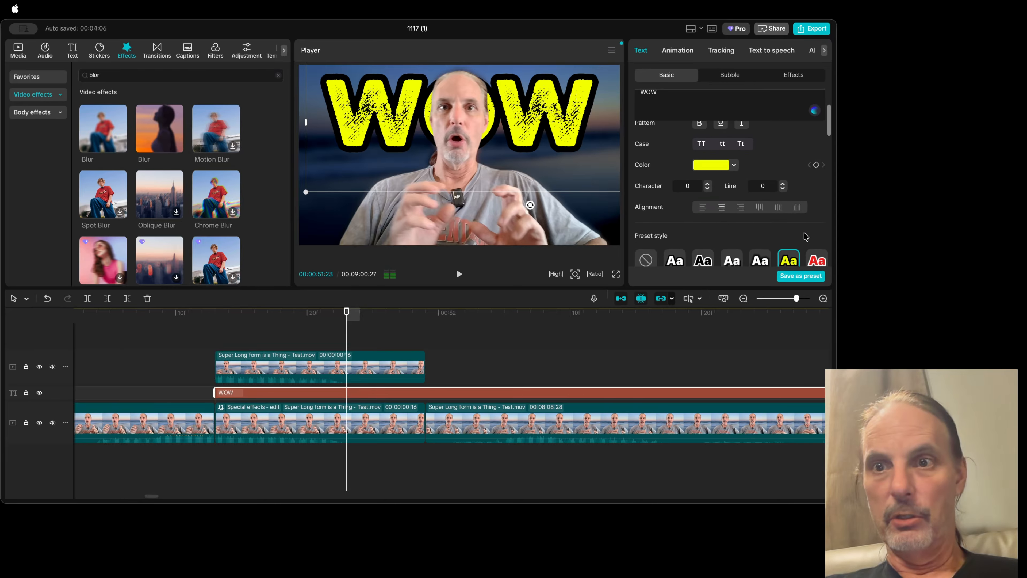
left_click(817, 262)
scroll(815, 263, "down", 4)
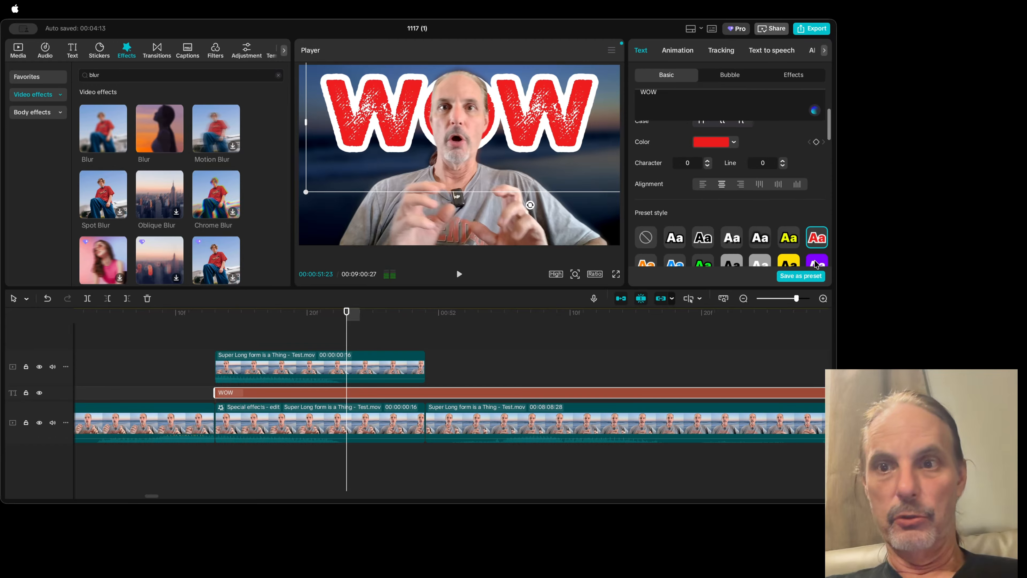
left_click(680, 177)
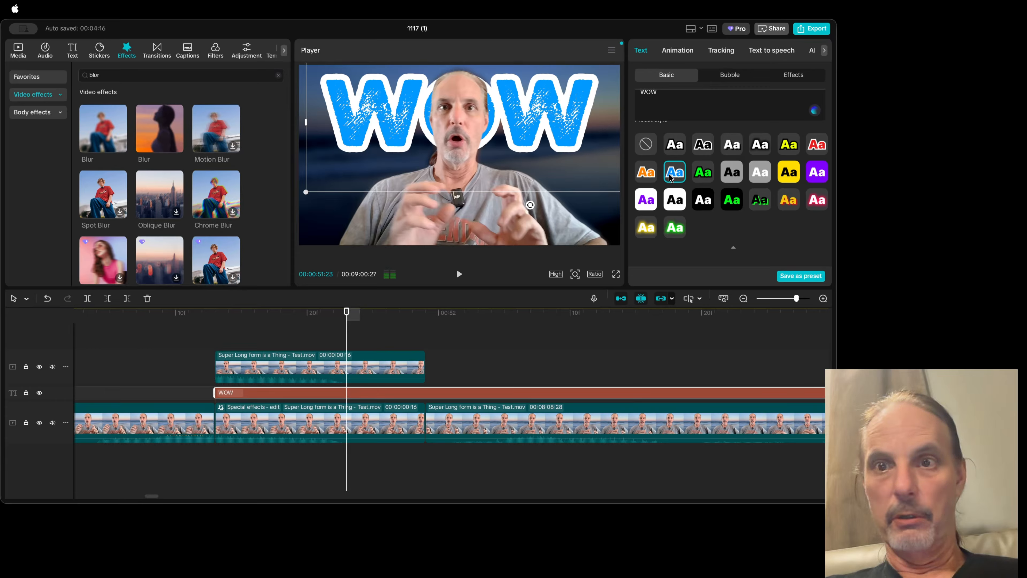
left_click(650, 177)
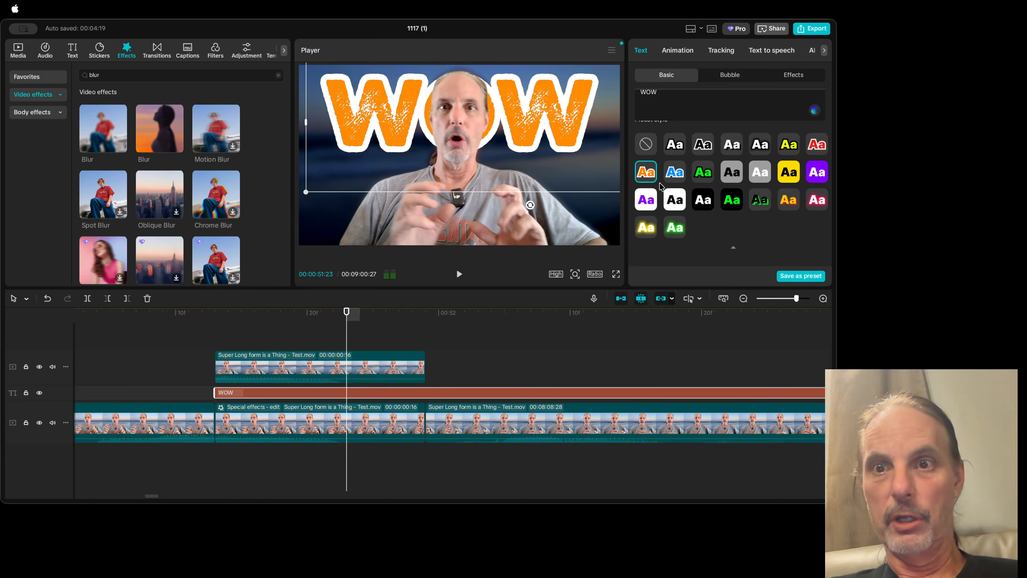
Step: Try the green glow, yellow glow and white-outlined blue preset styles on the WOW title
scroll(663, 210, "down", 2)
left_click(674, 193)
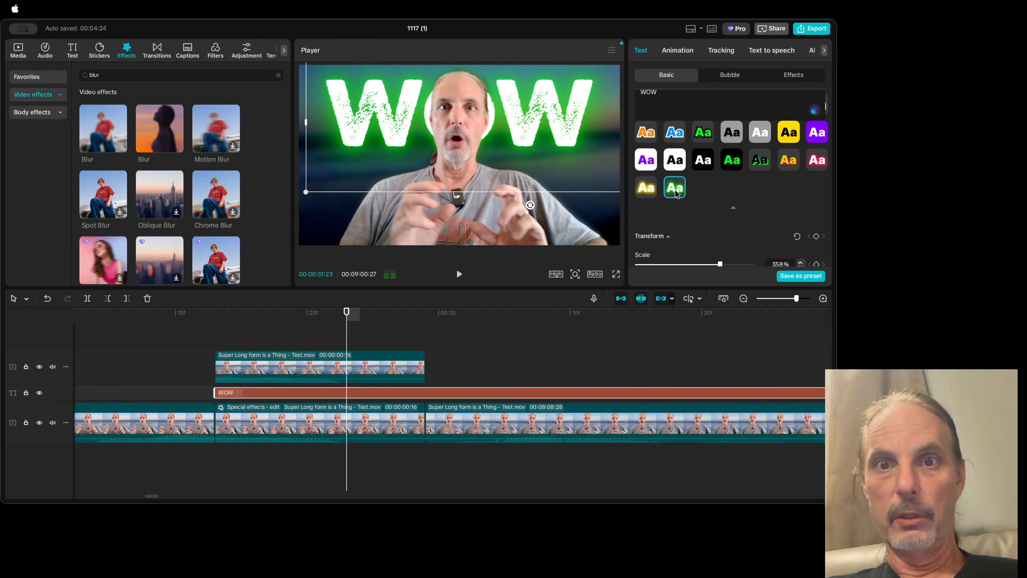
left_click(653, 191)
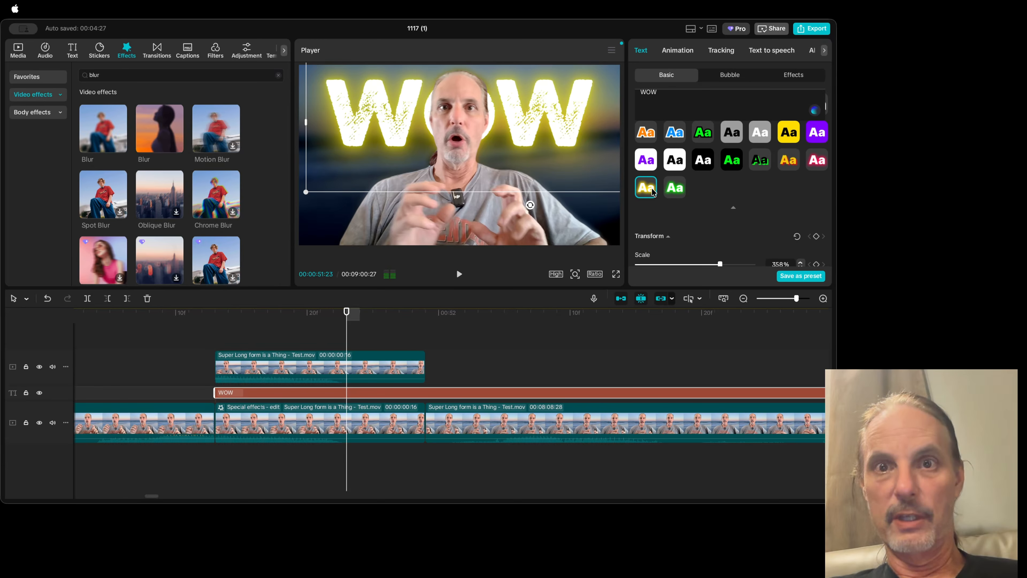
left_click(668, 189)
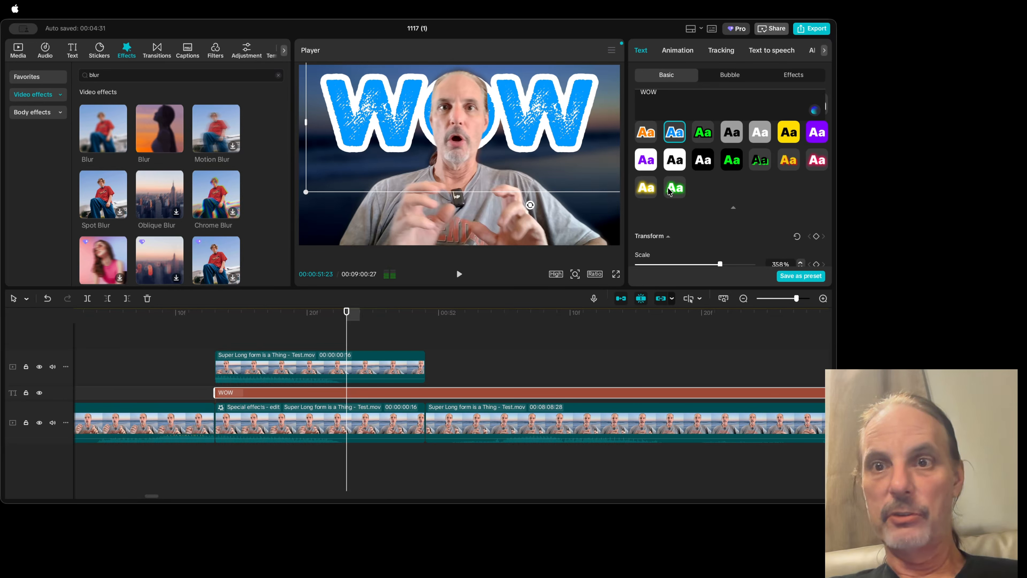
Step: Compare the yellow preset with black outline against the red preset with white outline on the WOW title
left_click(783, 141)
scroll(782, 140, "up", 5)
left_click(789, 210)
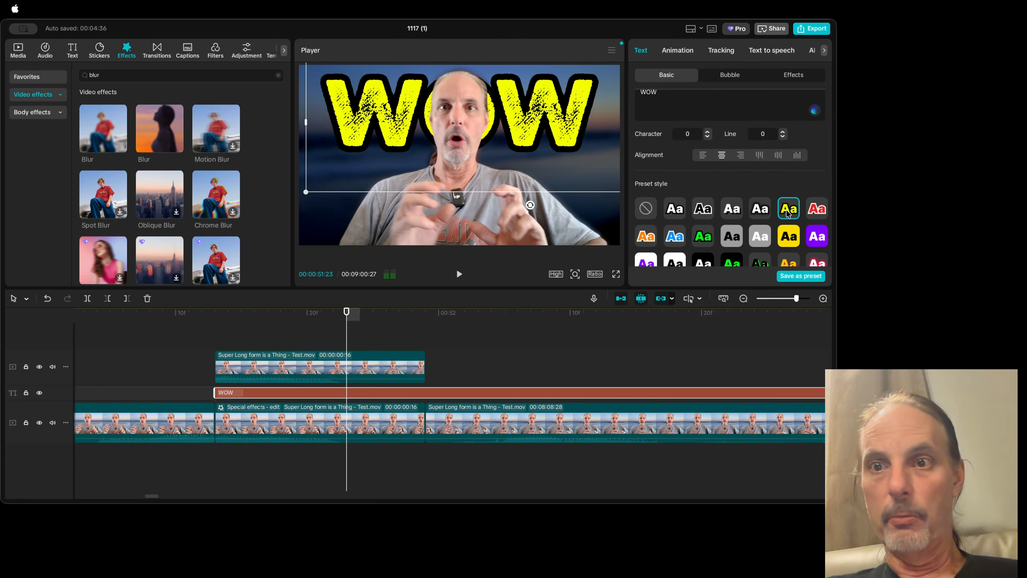
left_click(825, 212)
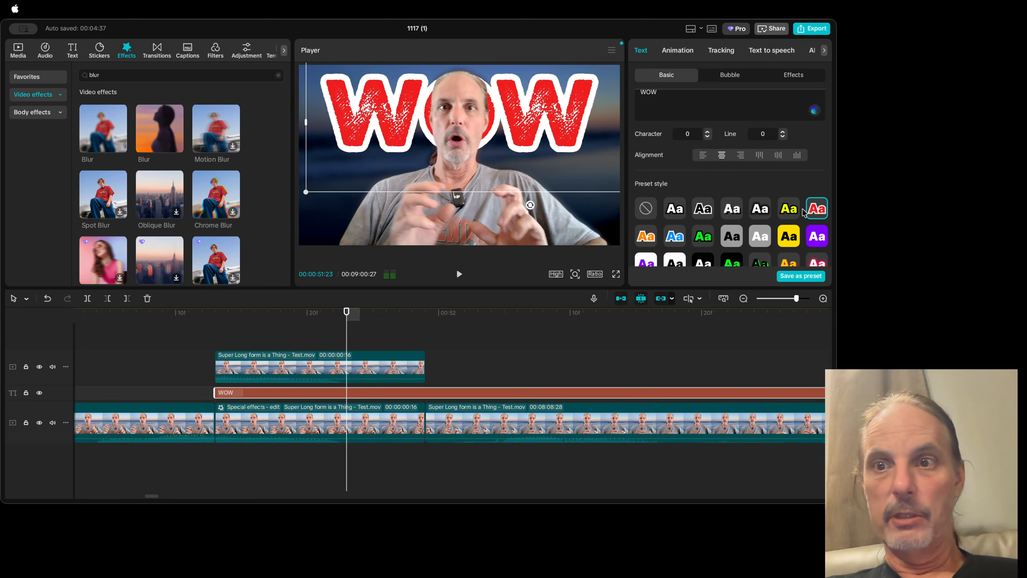
Step: Apply the white preset style with yellow glow to the WOW title and preview the frame in full screen
scroll(788, 212, "down", 4)
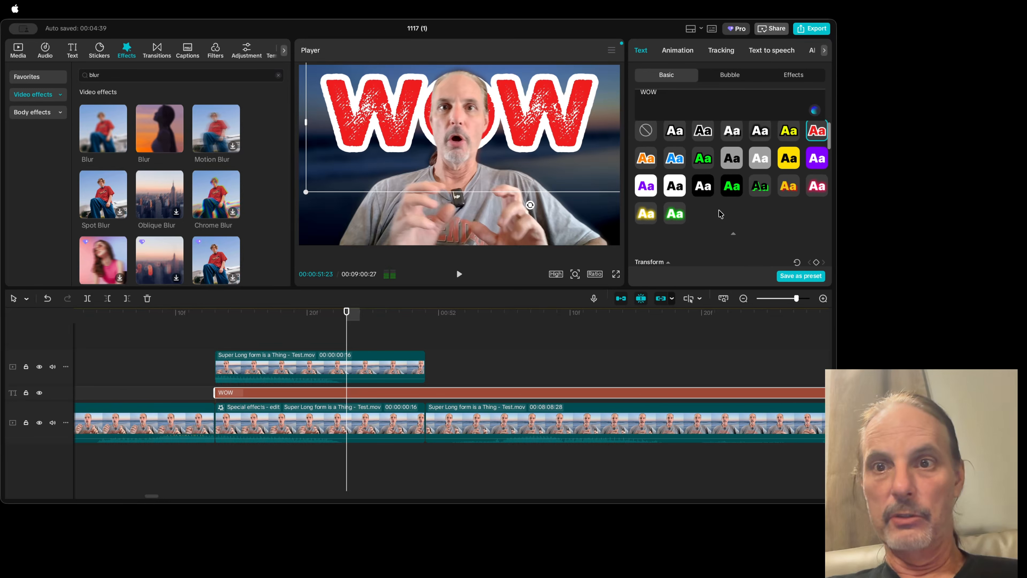
left_click(646, 215)
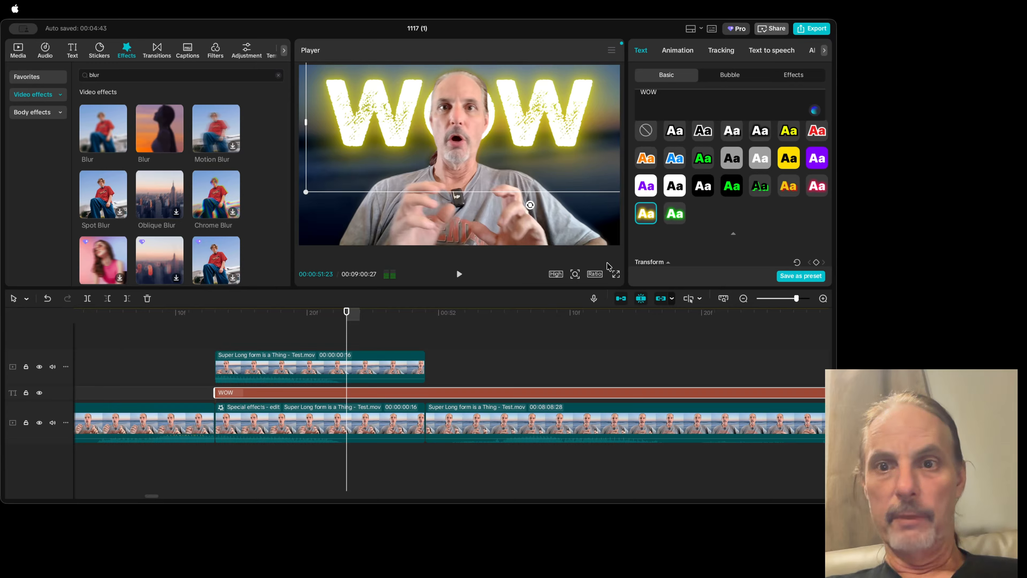
left_click(616, 276)
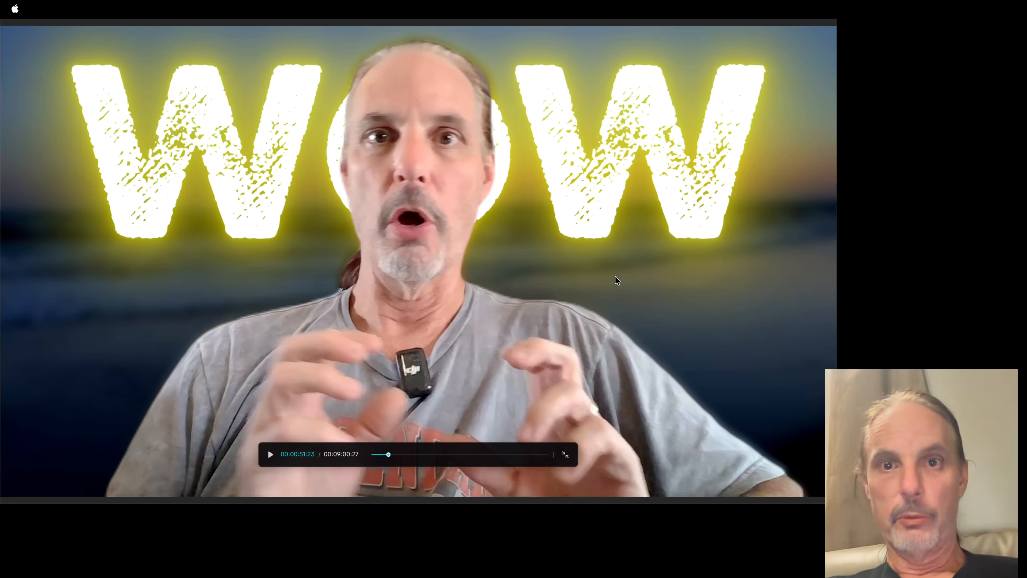